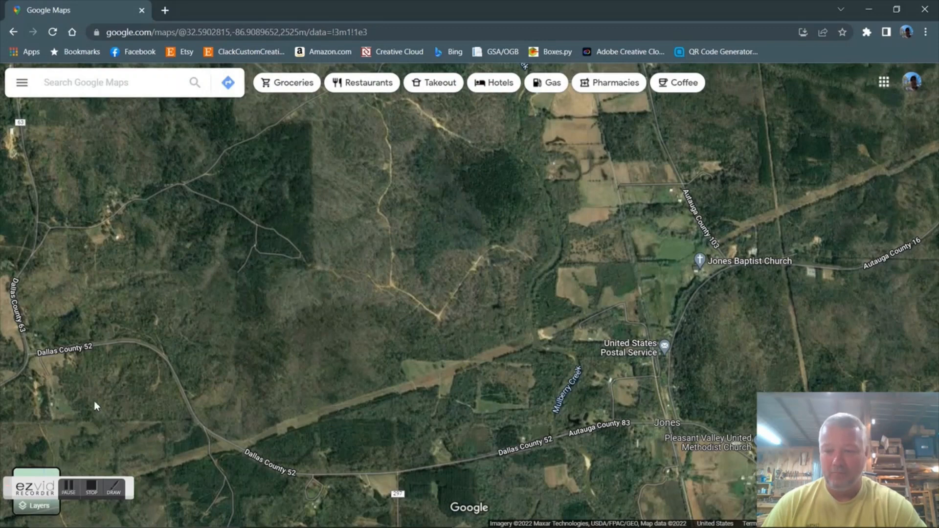
- Preview the Terrain layer around Jones and Mulberry Creek, and view the satellite imagery with live traffic
mouse_move(42, 475)
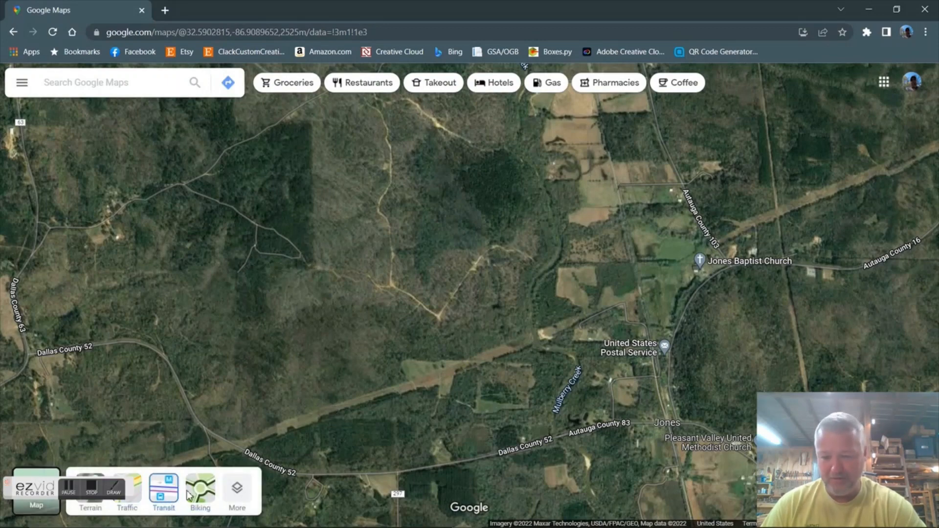
left_click(93, 509)
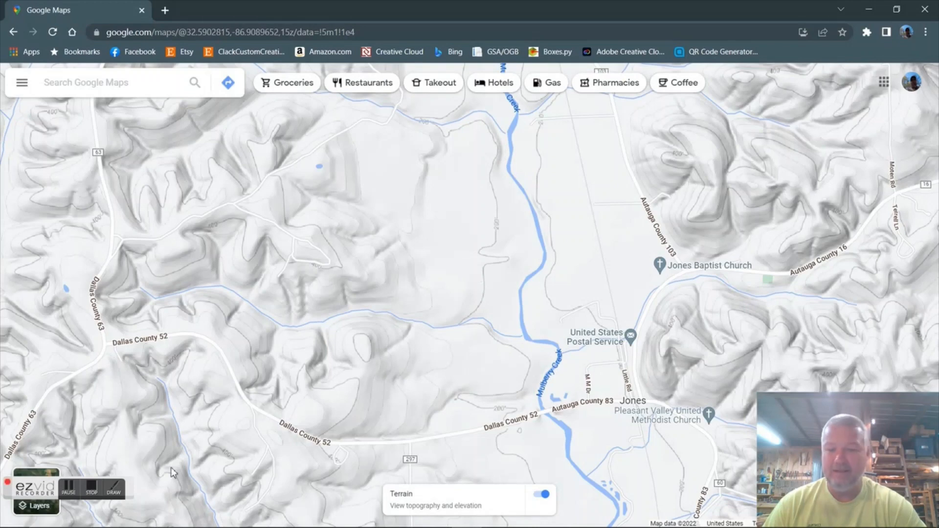
left_click(46, 477)
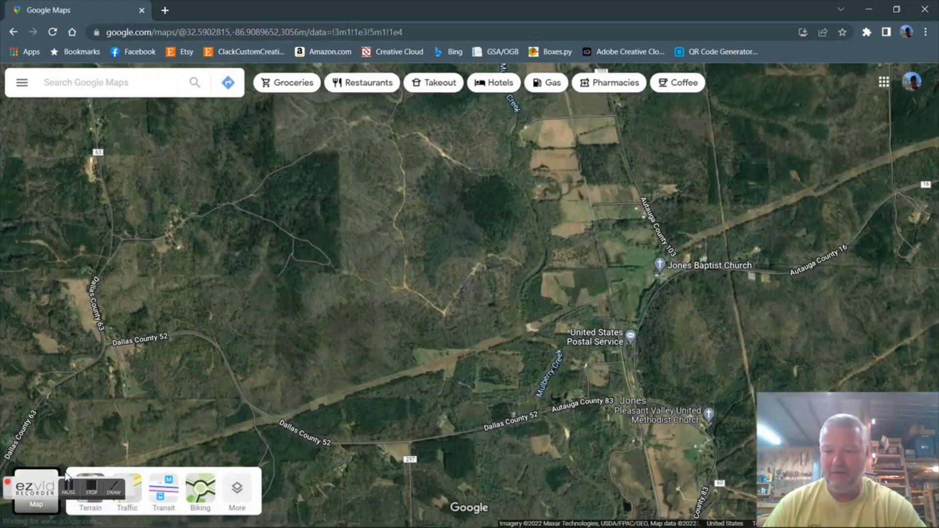
left_click(139, 494)
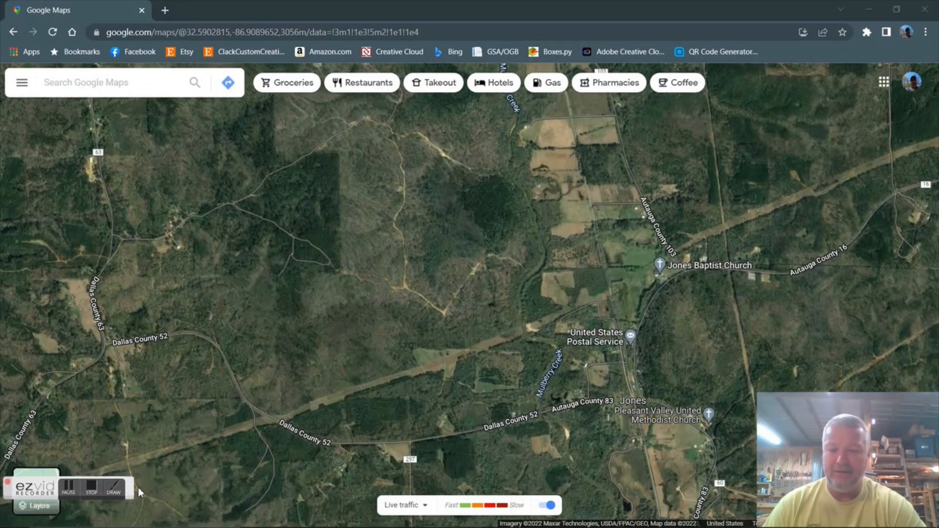
left_click_drag(134, 488, 140, 523)
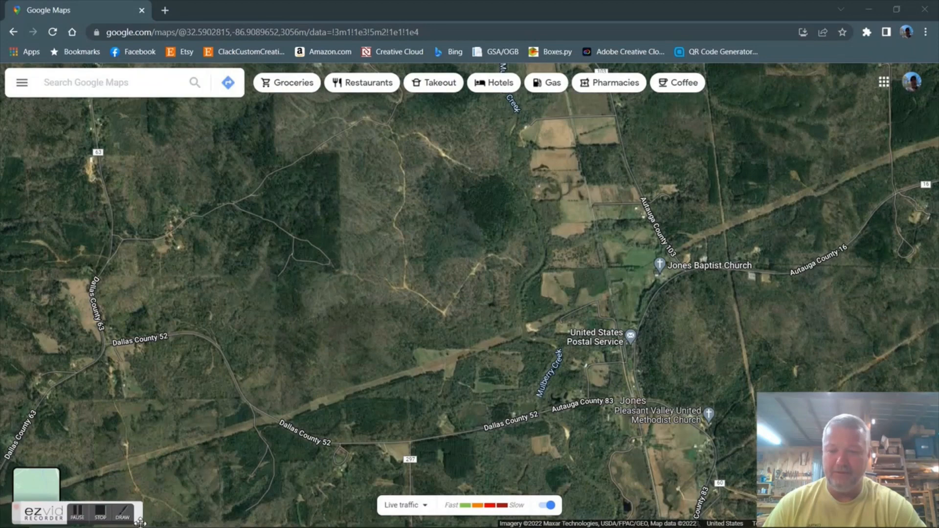
- Compare the Terrain, Traffic, Transit and Biking layers on the map, turn Terrain off, and frame Mulberry Creek near Jones
mouse_move(36, 485)
left_click(90, 488)
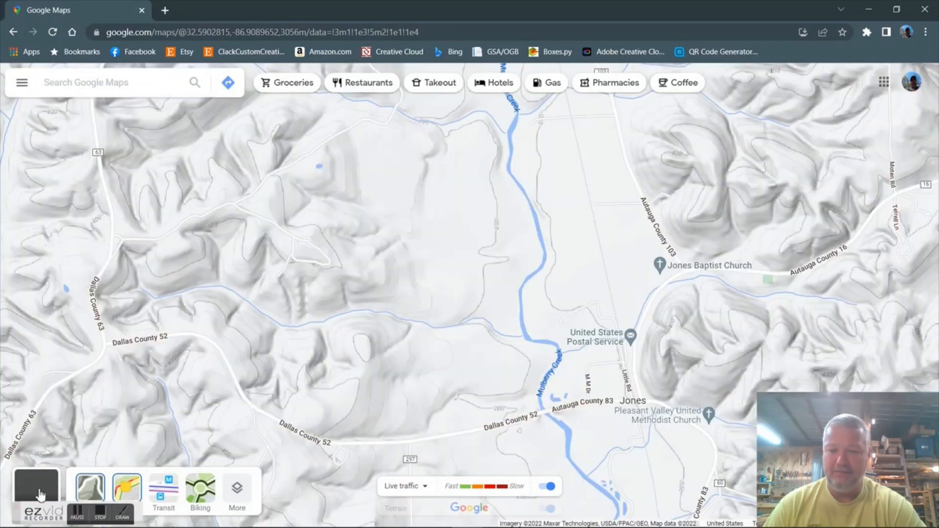
left_click(131, 492)
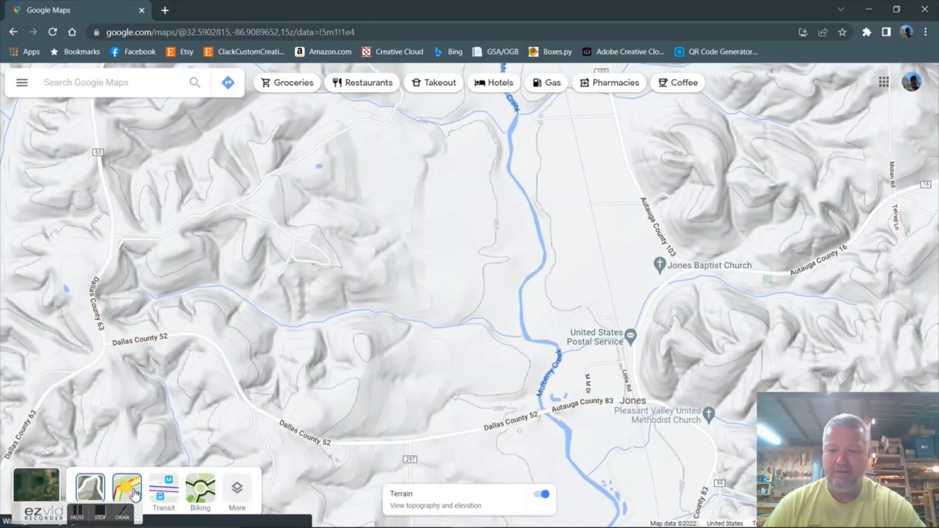
left_click(136, 483)
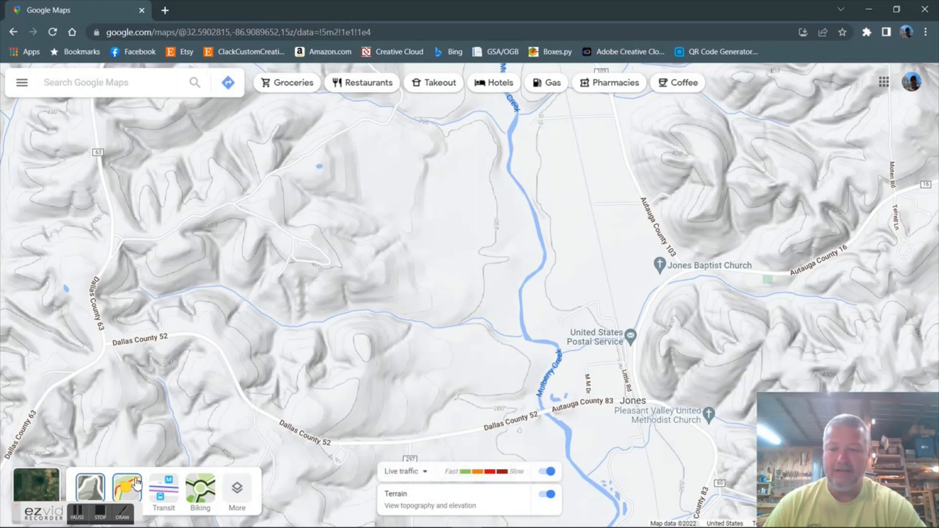
left_click(167, 490)
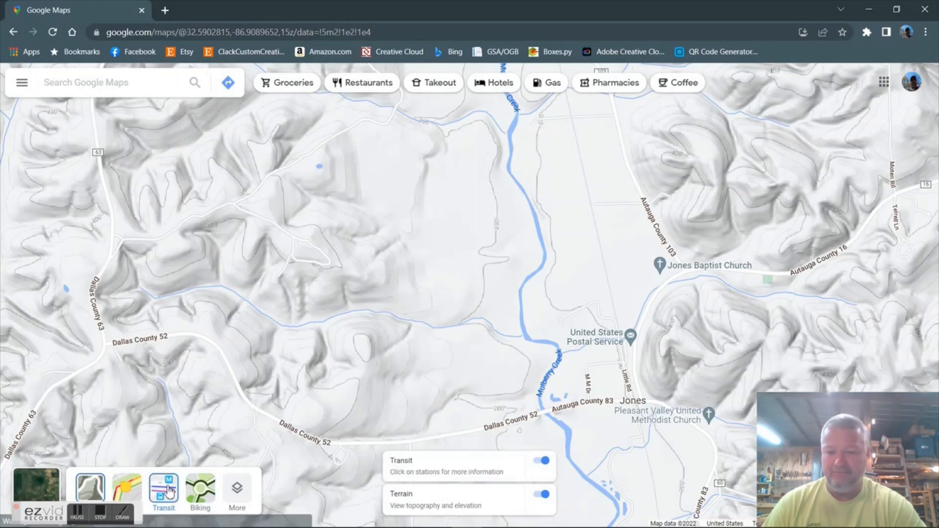
left_click(201, 489)
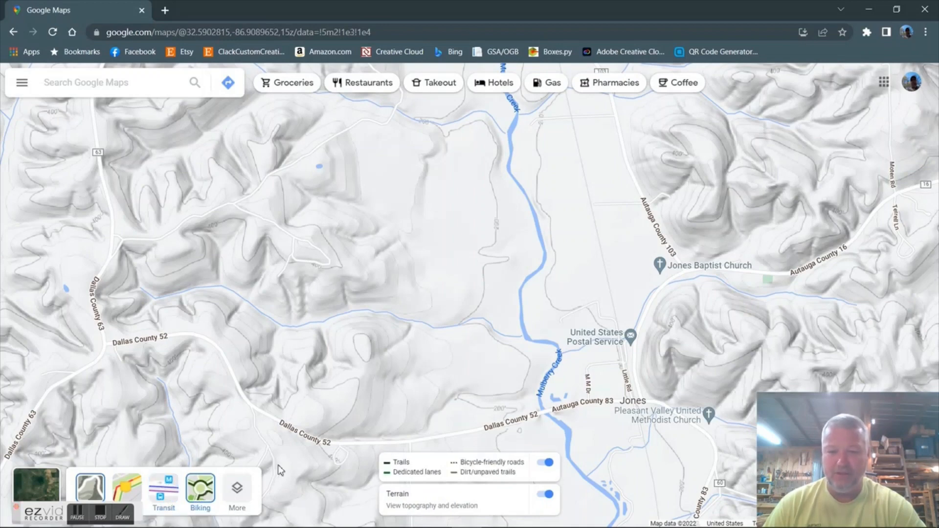
left_click(82, 492)
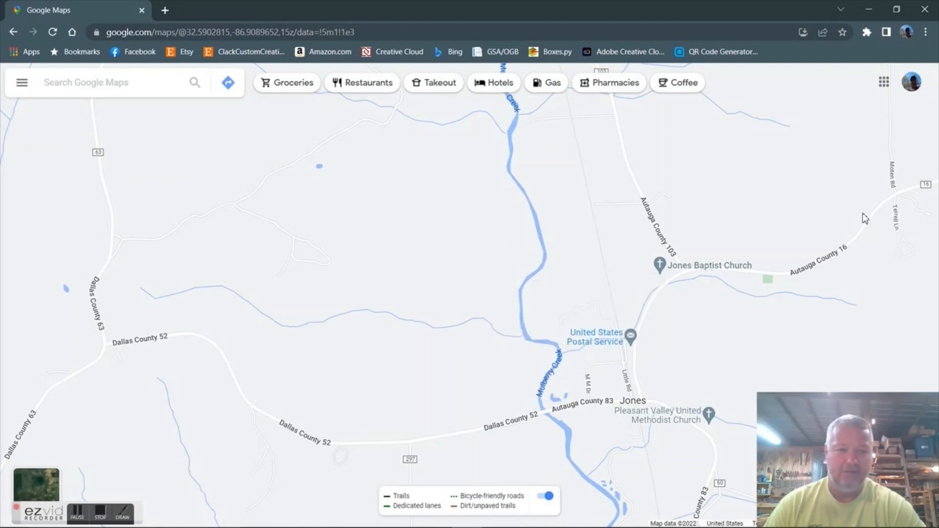
scroll(735, 380, "up", 2)
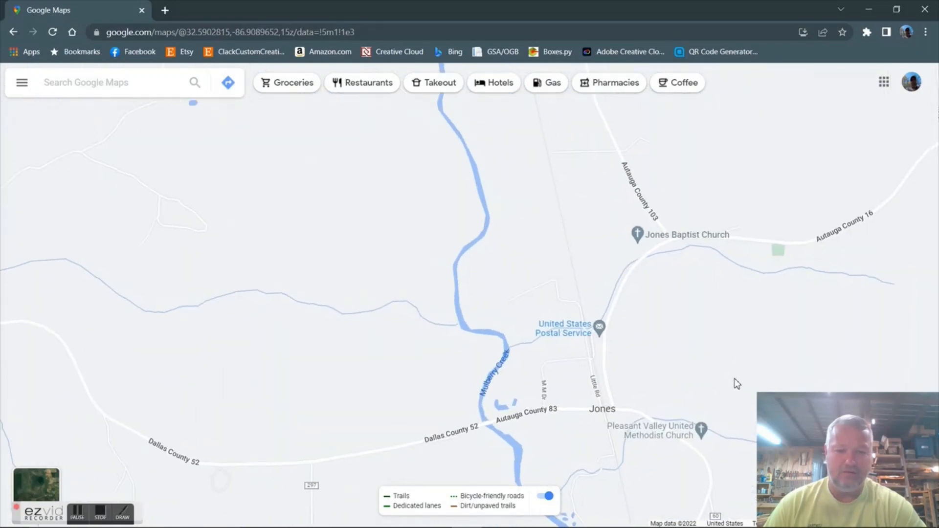
scroll(737, 383, "down", 3)
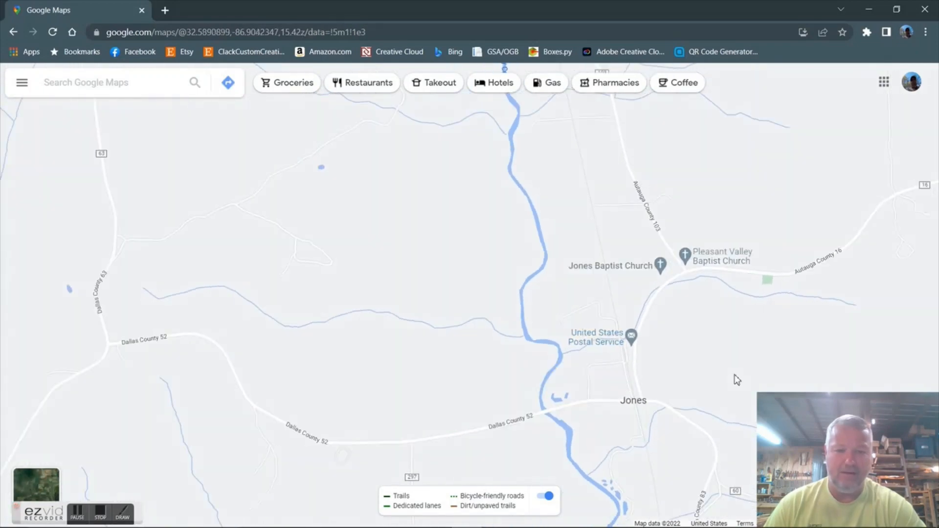
scroll(737, 381, "down", 2)
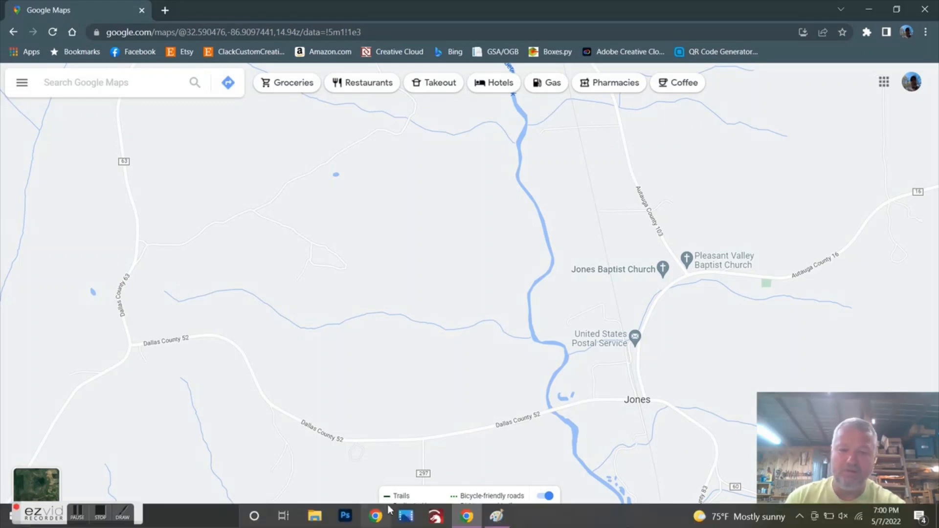
- Switch to Paint to examine the Mulberry Creek screenshot and the Save as picture formats, and close Paint and the browser
left_click(497, 516)
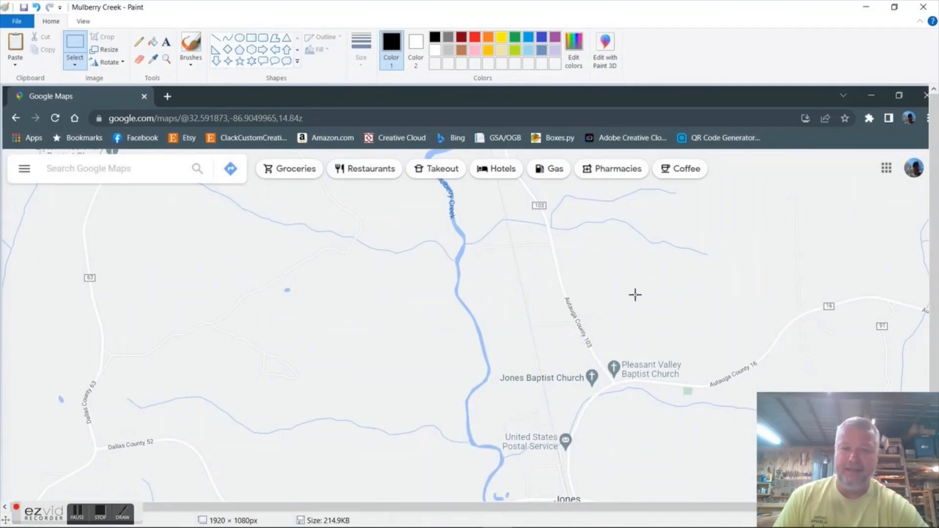
scroll(635, 294, "down", 2)
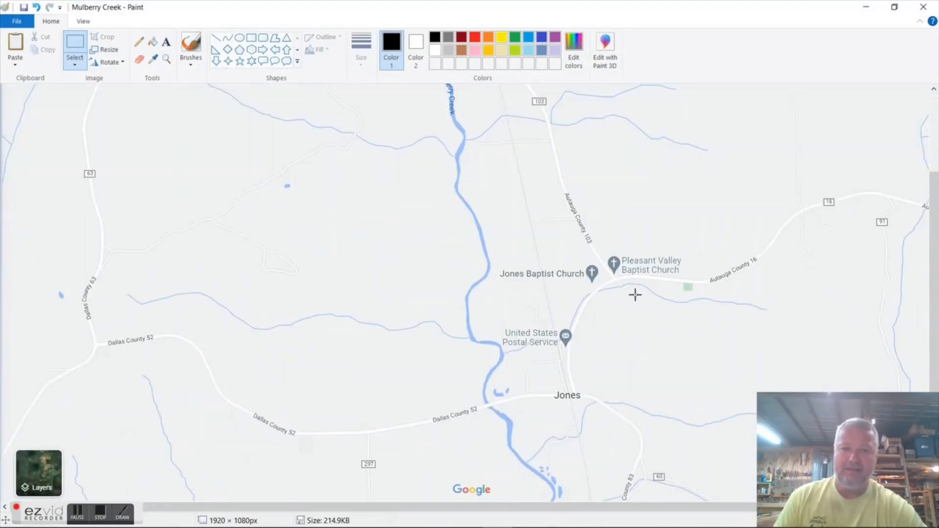
scroll(635, 295, "up", 2)
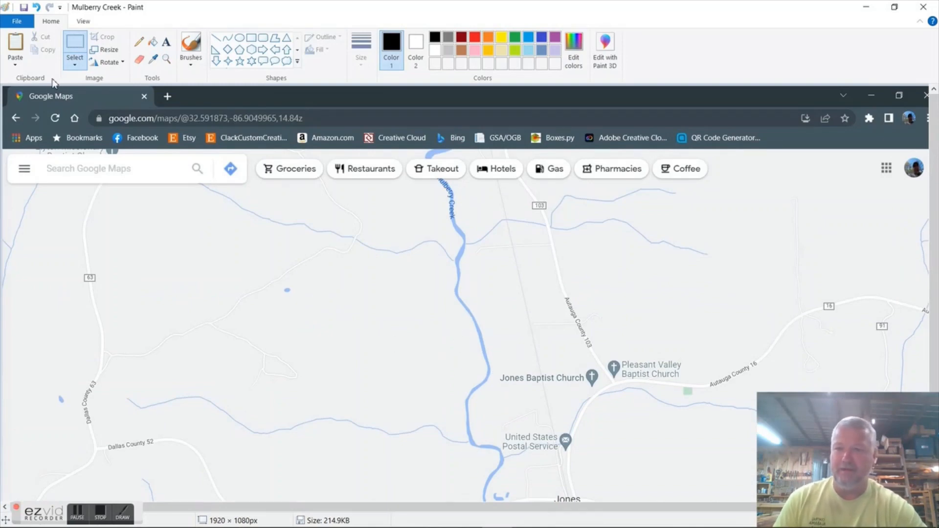
left_click(17, 21)
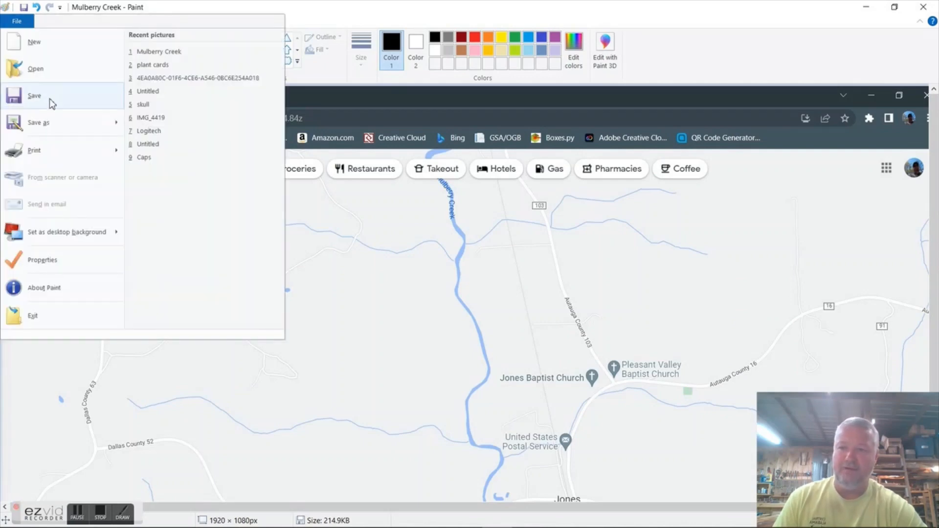
mouse_move(59, 123)
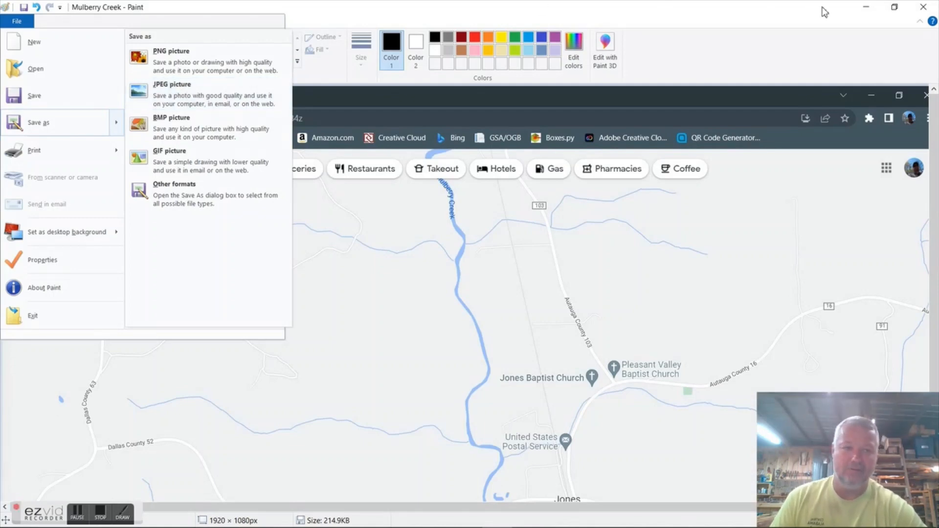
left_click(924, 8)
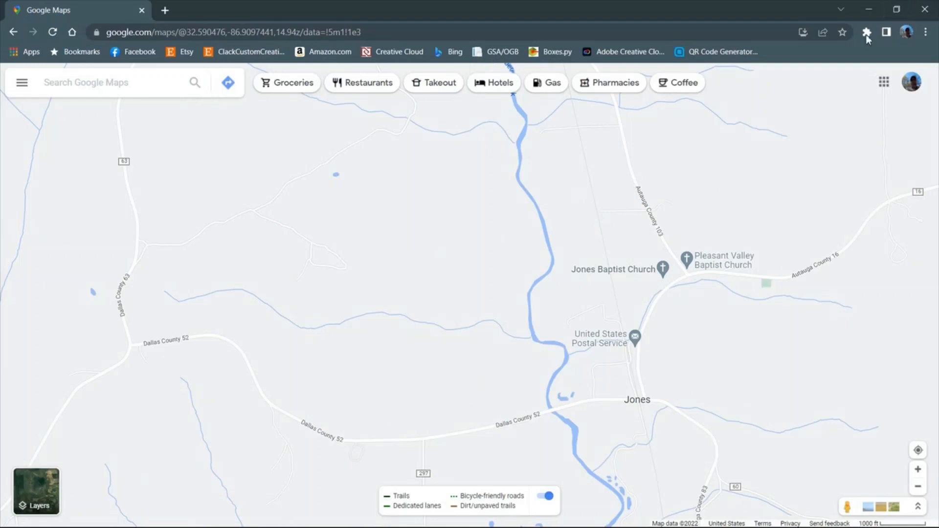
left_click(926, 9)
- Switch to File Explorer and open the Mulberry Creek image from the Downloads folder in Photos
mouse_move(345, 519)
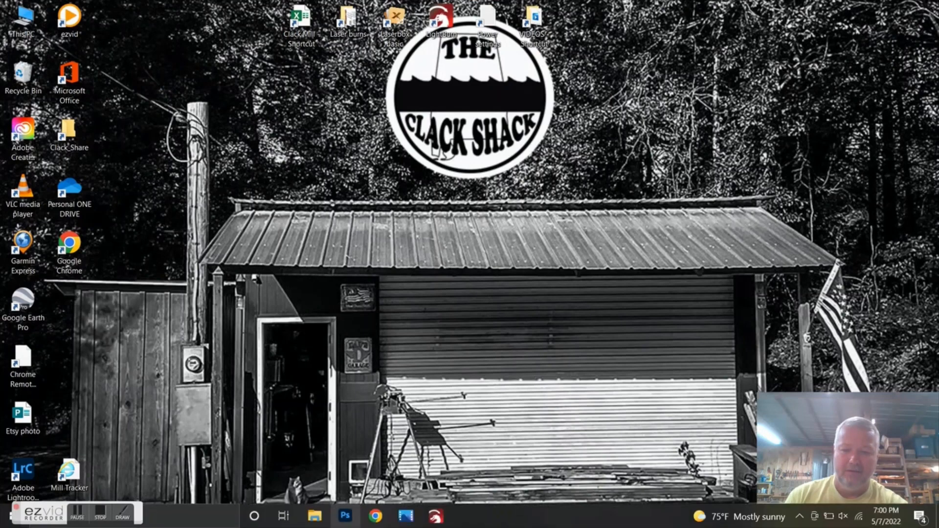
left_click(314, 518)
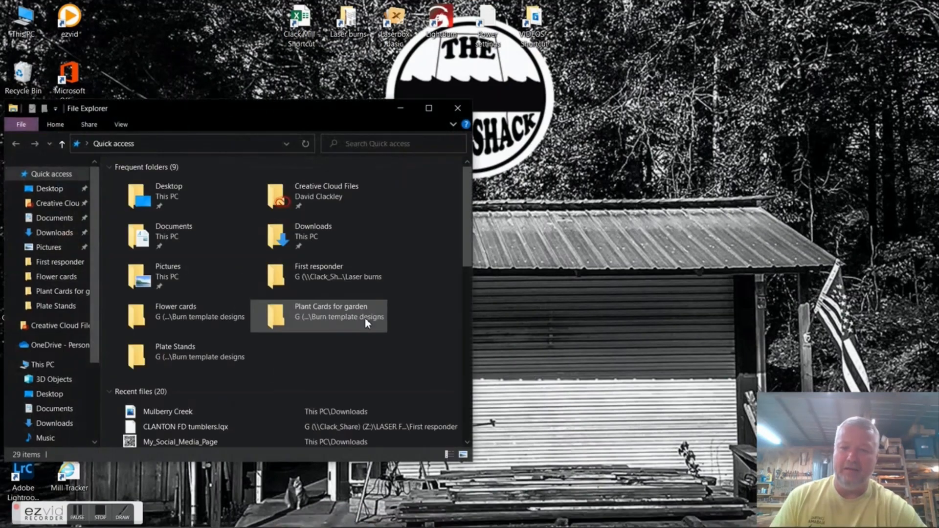
left_click(429, 108)
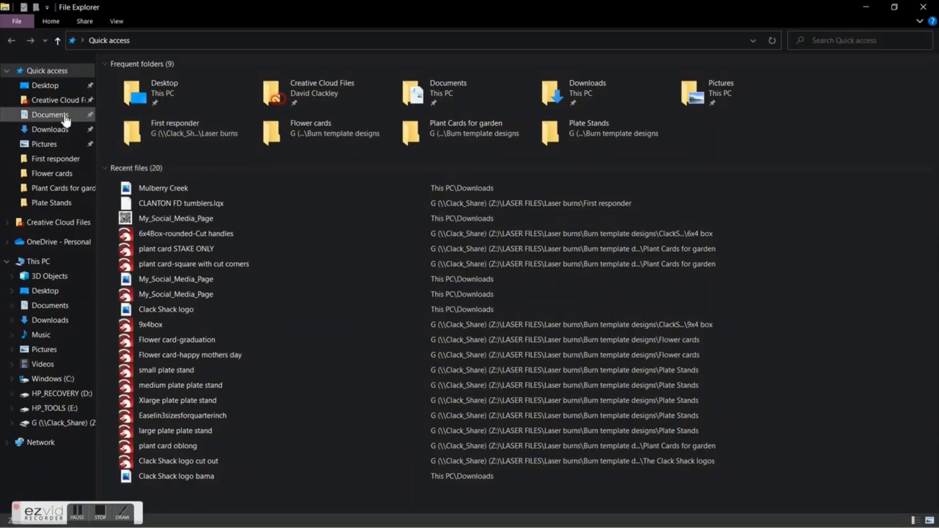
left_click(53, 131)
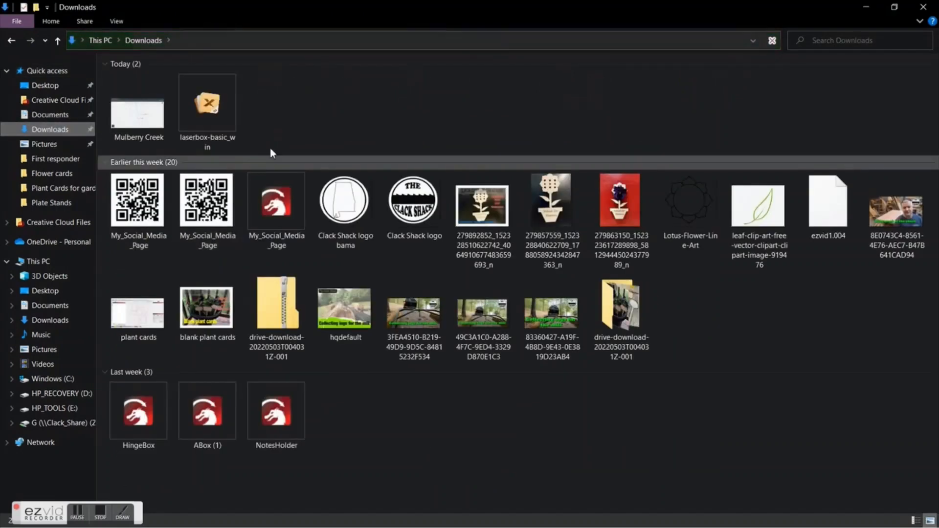
left_click(141, 122)
double_click(142, 122)
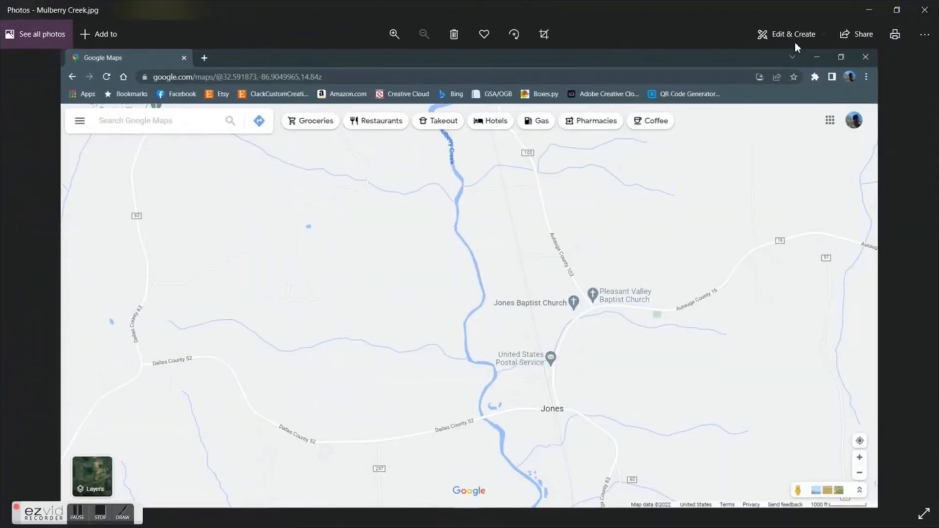
- Crop the Mulberry Creek image to a roughly square map area around the creek and Jones, excluding the browser bars and map controls
left_click(792, 34)
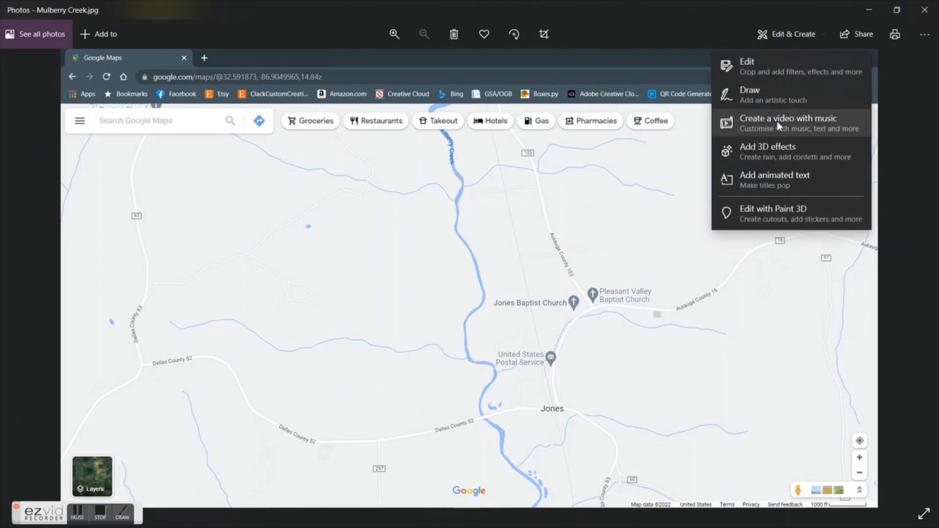
left_click(759, 67)
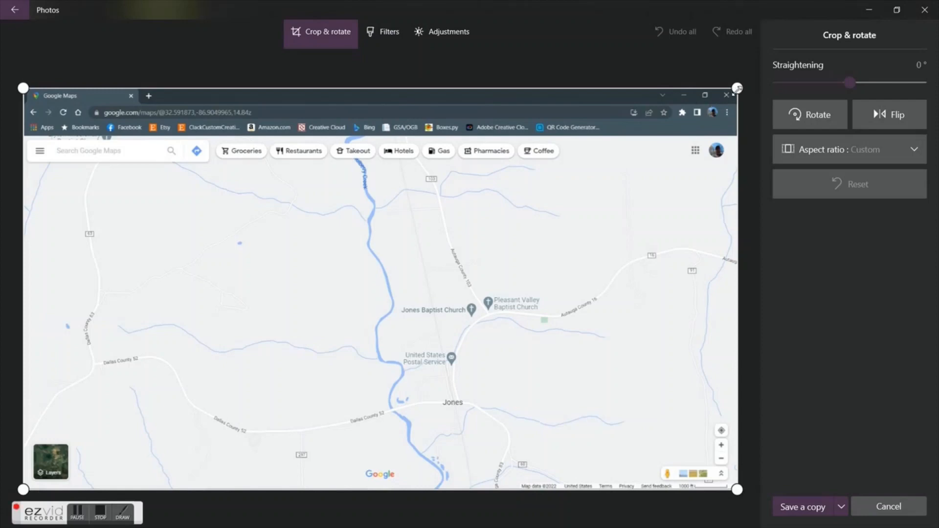
left_click_drag(737, 88, 512, 168)
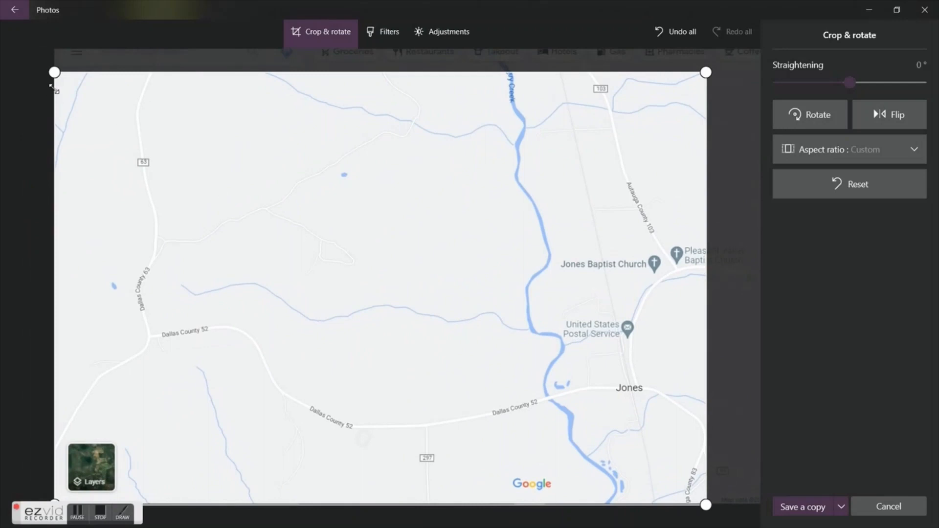
left_click_drag(55, 73, 322, 76)
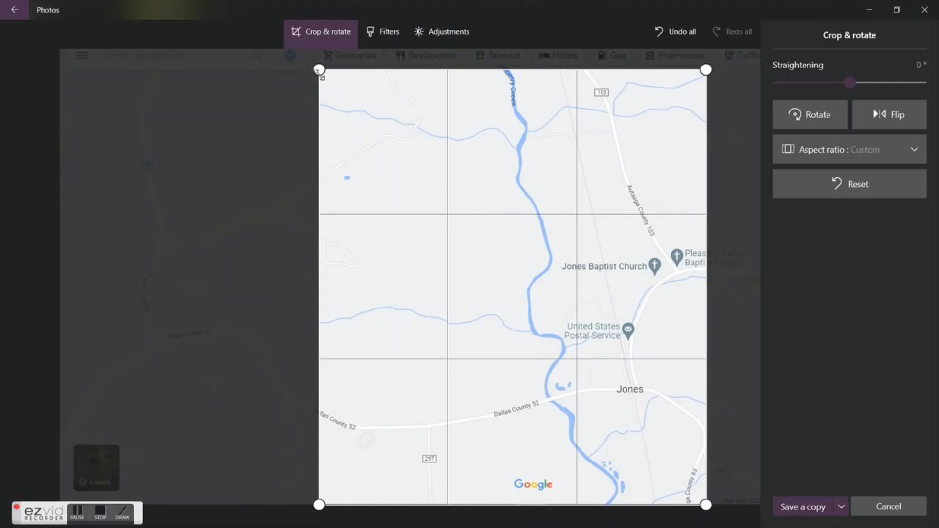
left_click_drag(321, 75, 320, 118)
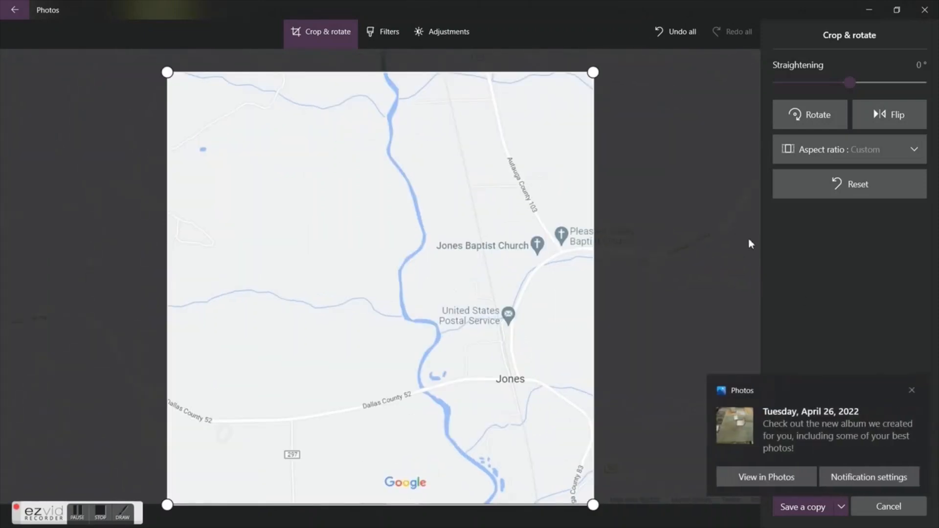
- Save the crop over the original Mulberry Creek image, dismissing the Photos notification, and close Photos and File Explorer
left_click(910, 391)
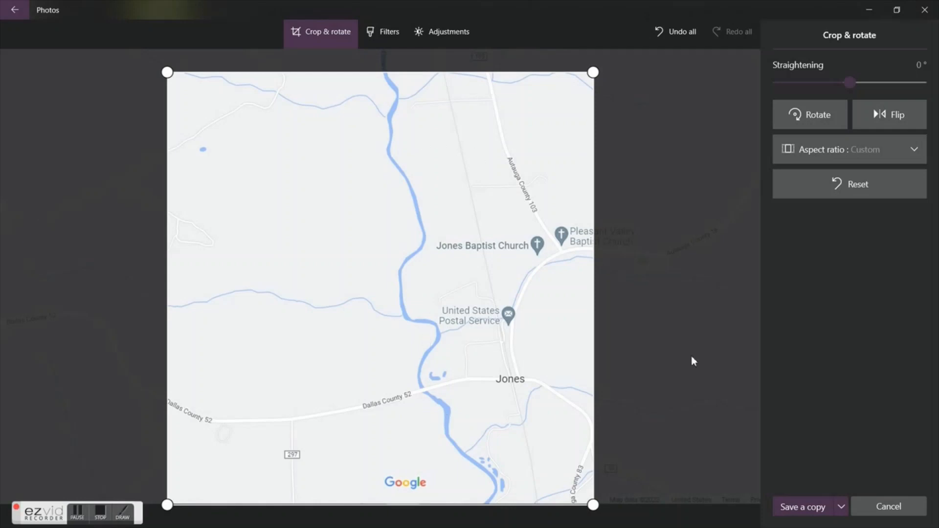
left_click(842, 508)
left_click(824, 488)
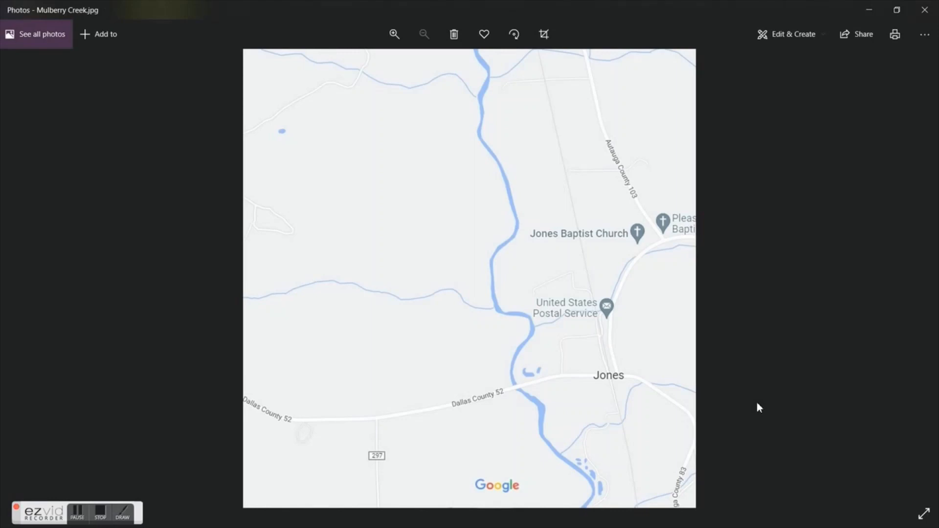
left_click(925, 14)
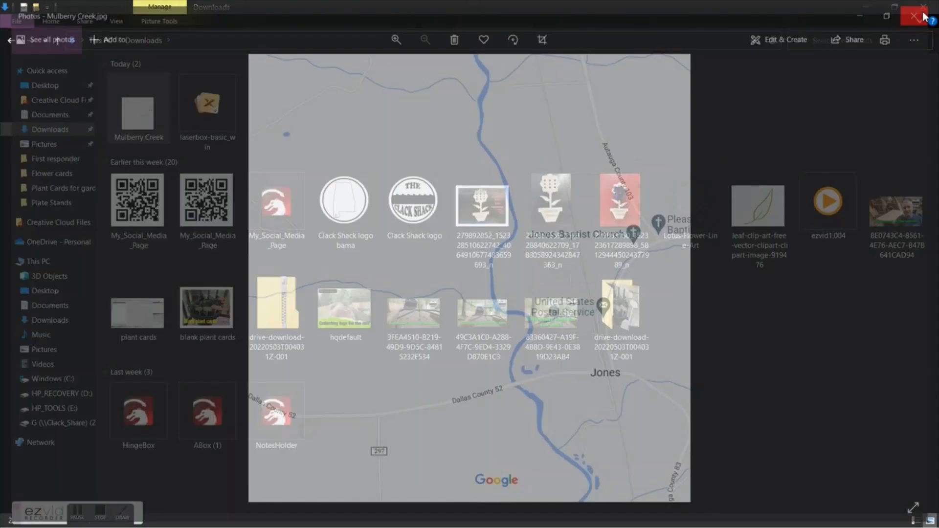
left_click(922, 9)
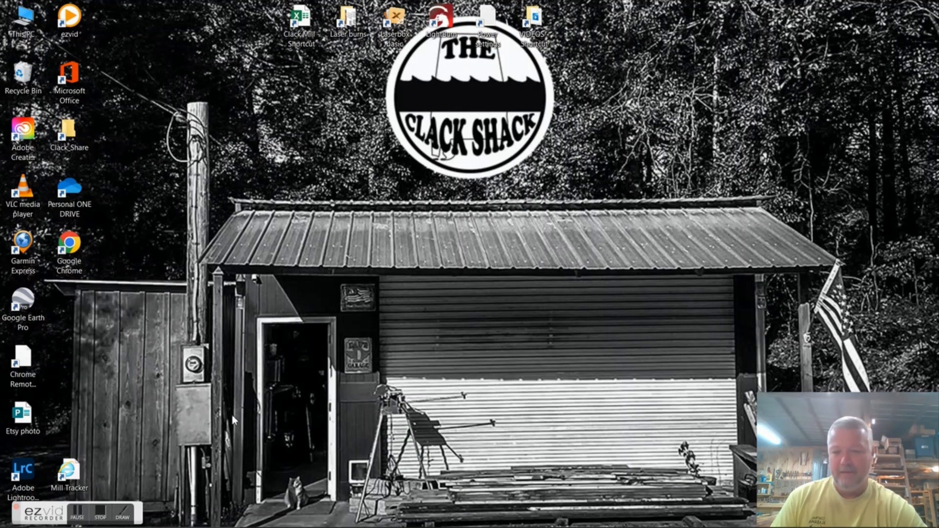
mouse_move(392, 527)
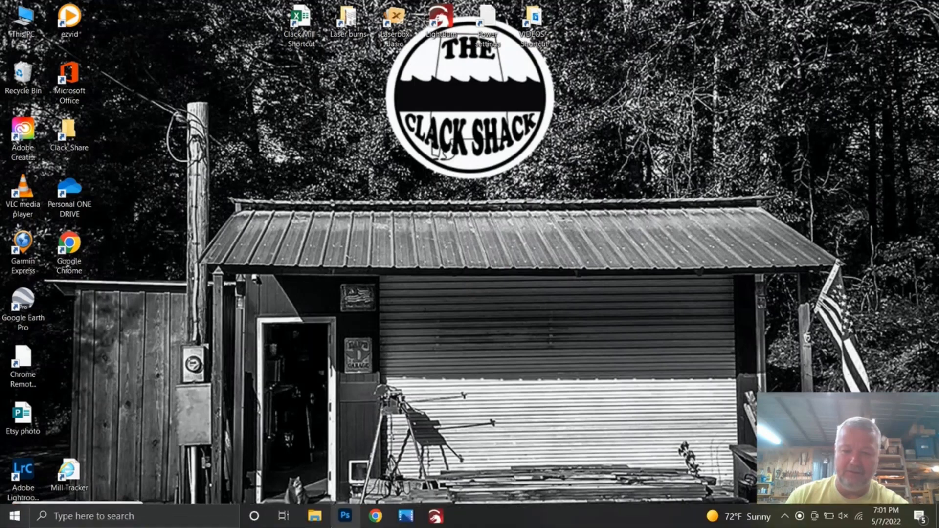
- Switch to Photoshop and set the foreground color to the near-black 000006 for filling the Mulberry Creek map
left_click(346, 516)
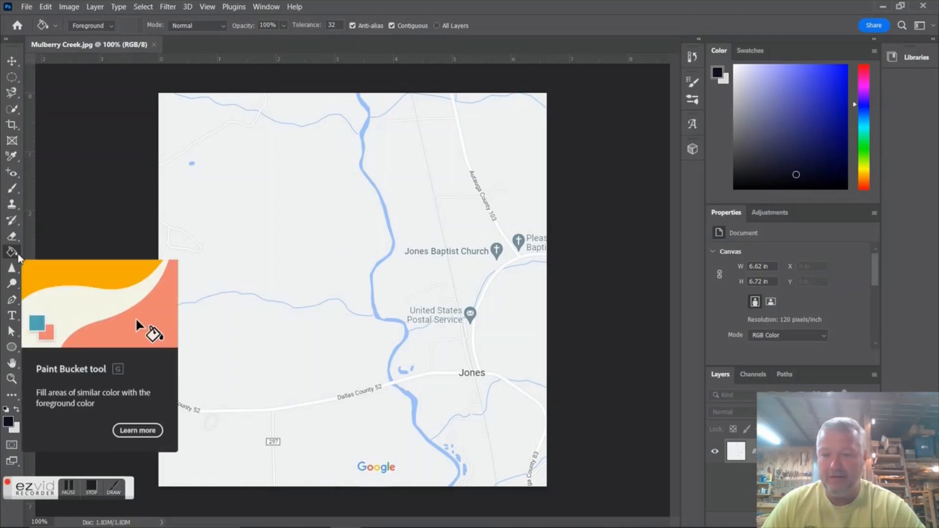
left_click(718, 73)
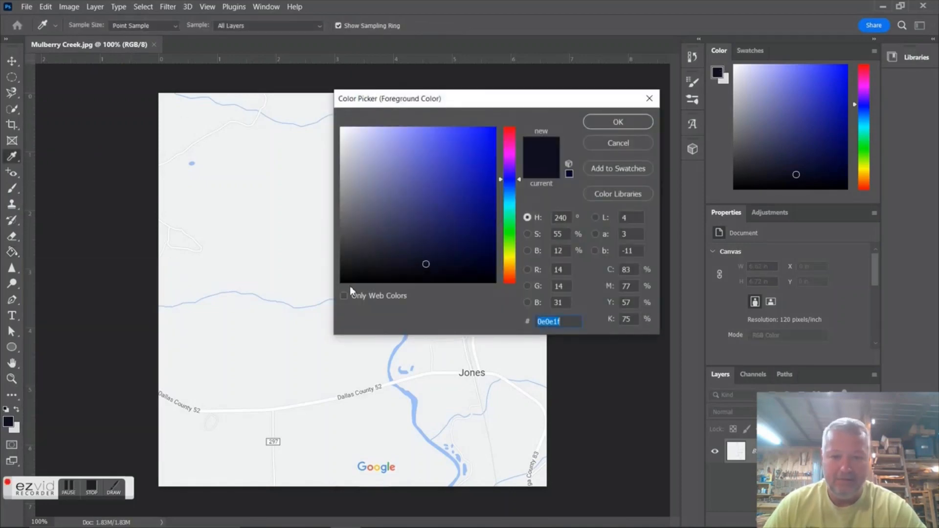
left_click(490, 280)
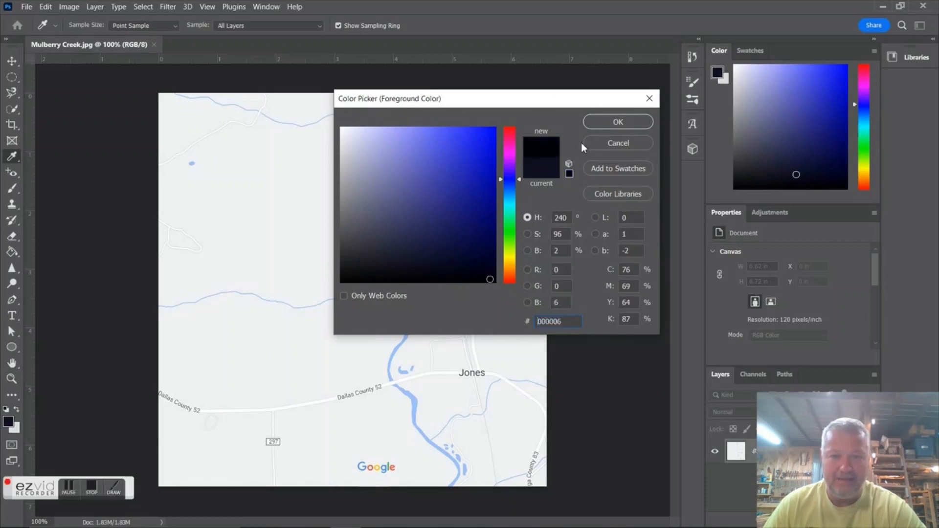
left_click(627, 124)
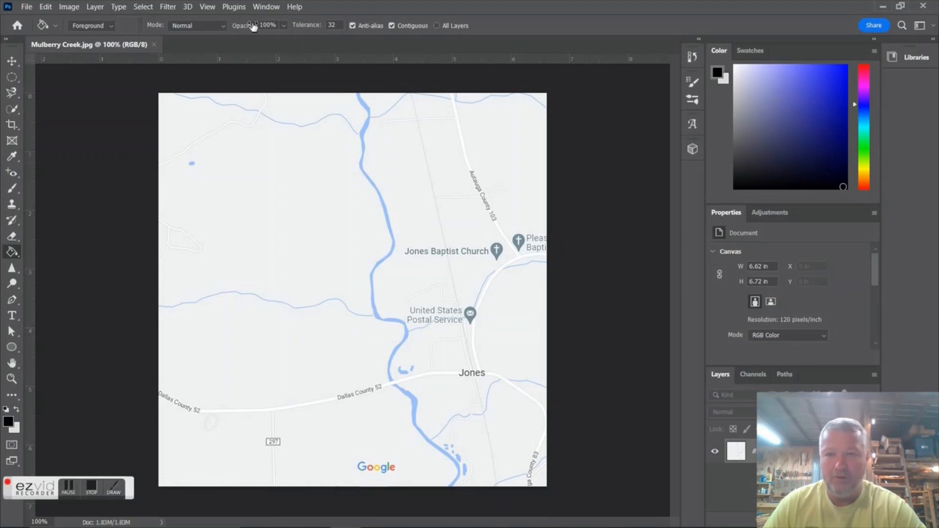
- Fill the blue main creek channel with the black foreground color, section by section, above and below Dallas County 52
left_click(208, 7)
left_click(243, 93)
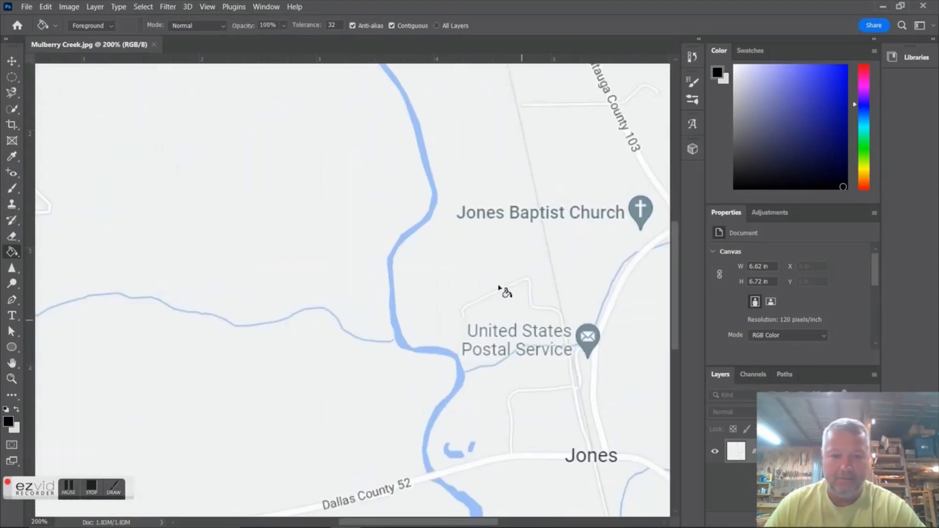
left_click(426, 161)
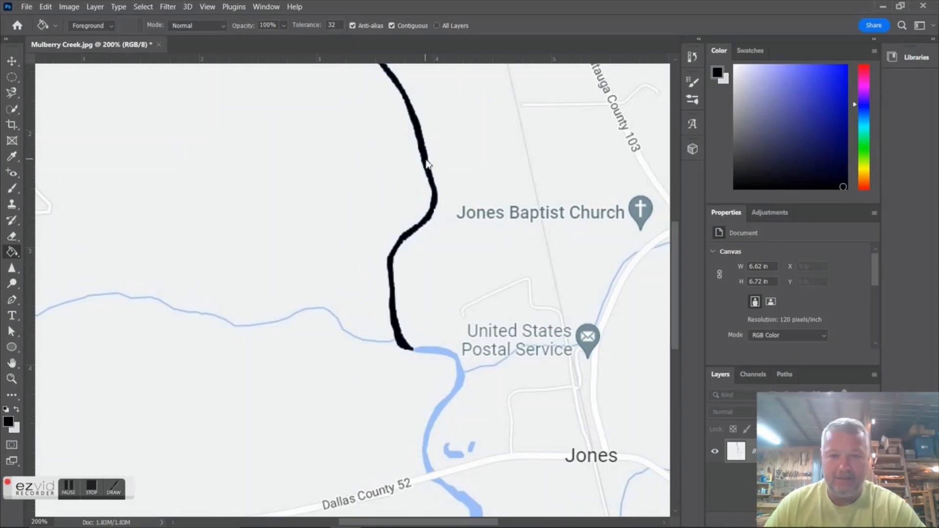
left_click(439, 358)
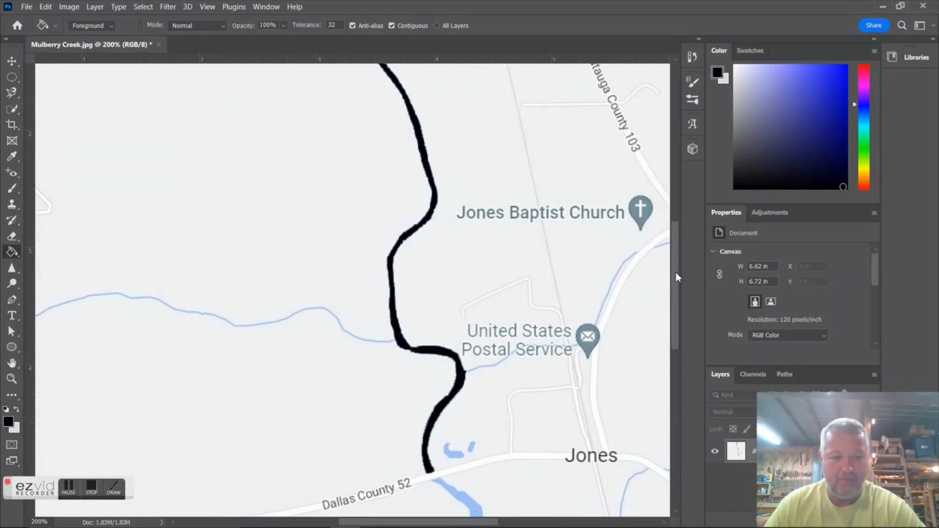
left_click_drag(673, 270, 680, 365)
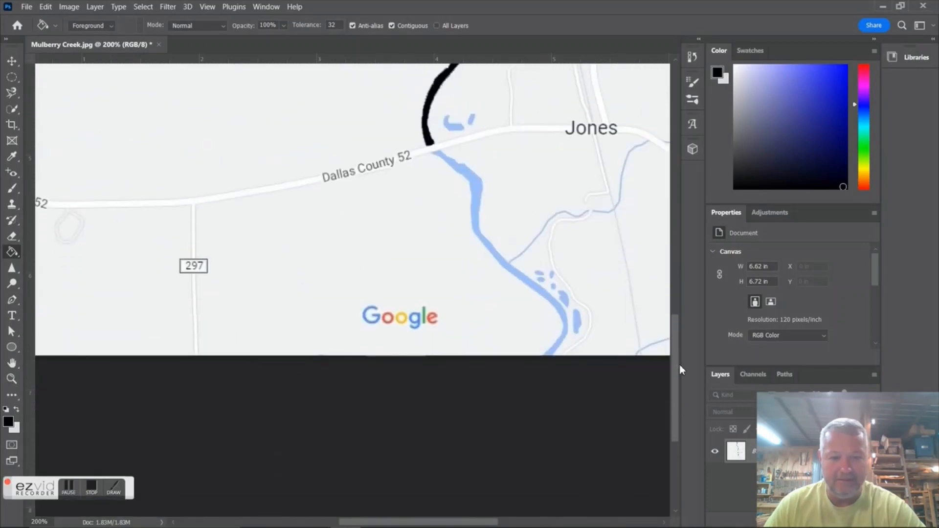
left_click(477, 185)
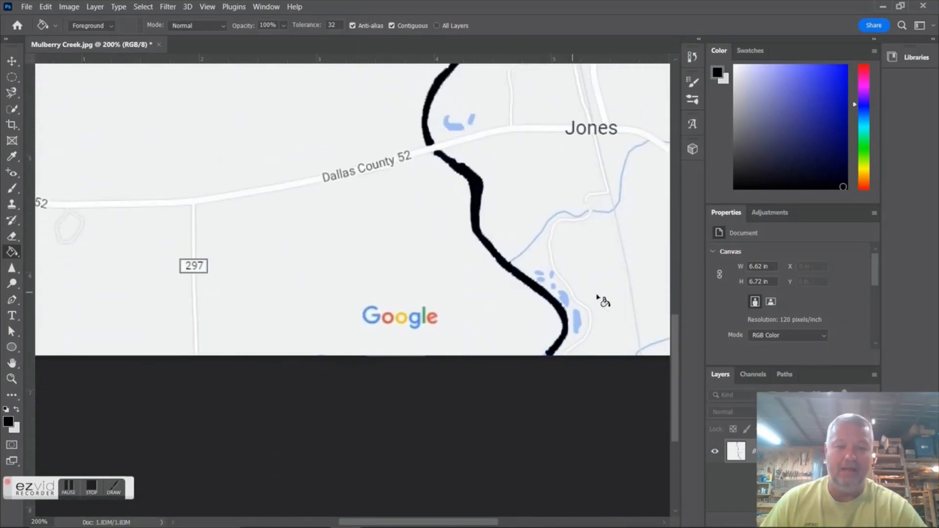
- Apply the black Paint Bucket fill again to the creek channel north and south of Dallas County 52 to cover its edges
left_click_drag(674, 333, 674, 187)
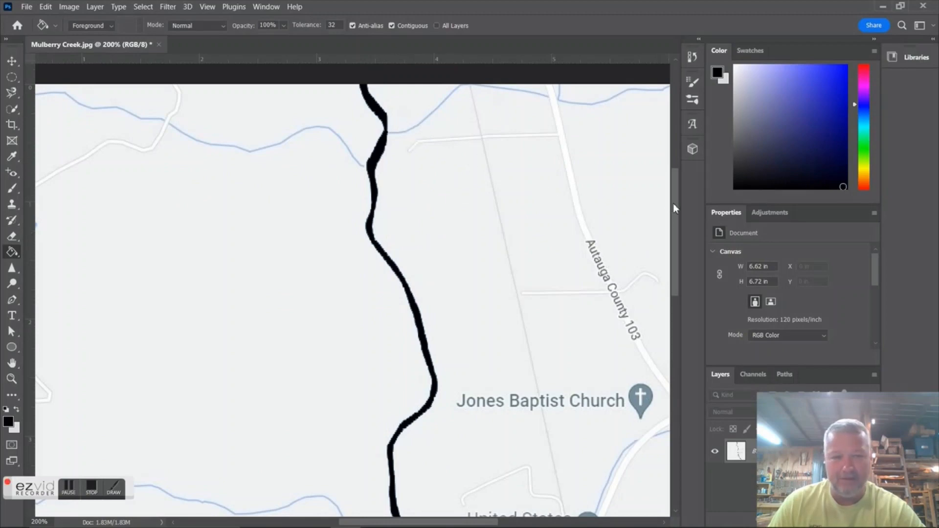
left_click_drag(674, 204, 676, 278)
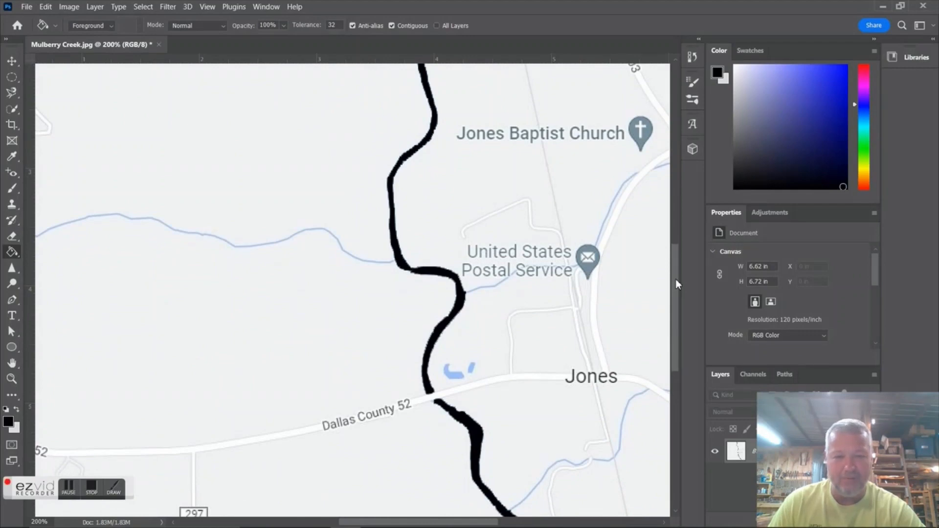
left_click_drag(678, 285, 674, 315)
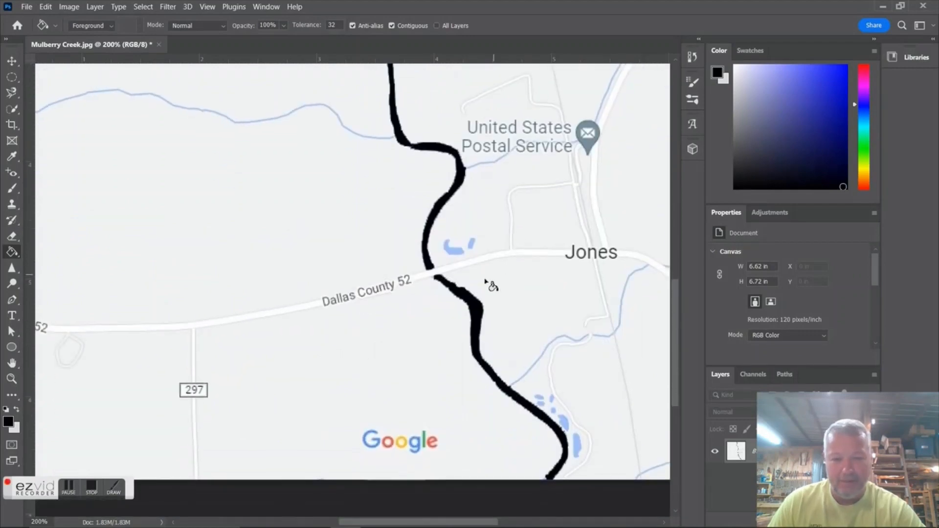
left_click(479, 311)
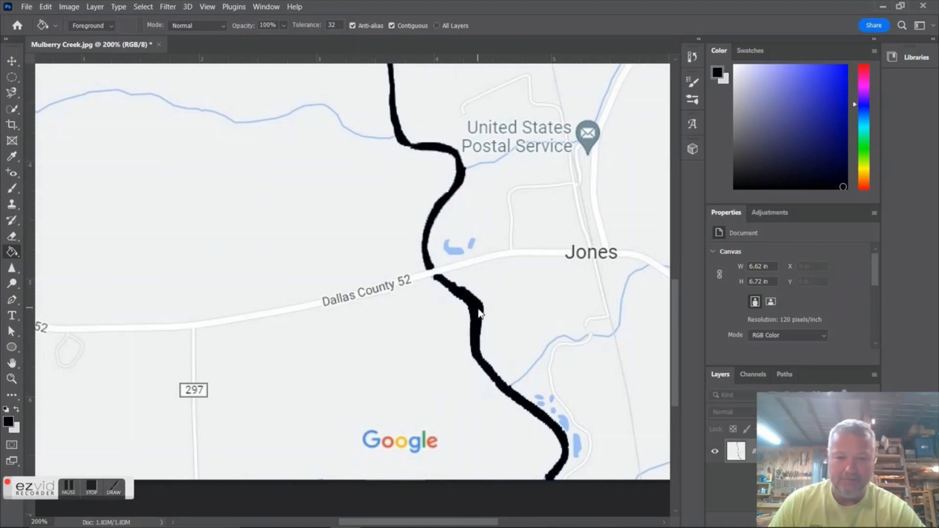
left_click(427, 246)
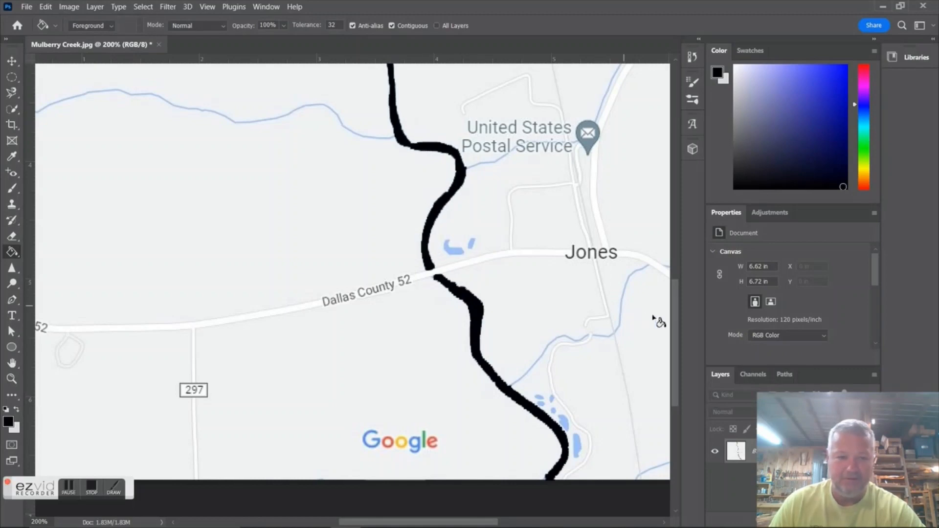
left_click_drag(677, 326, 670, 227)
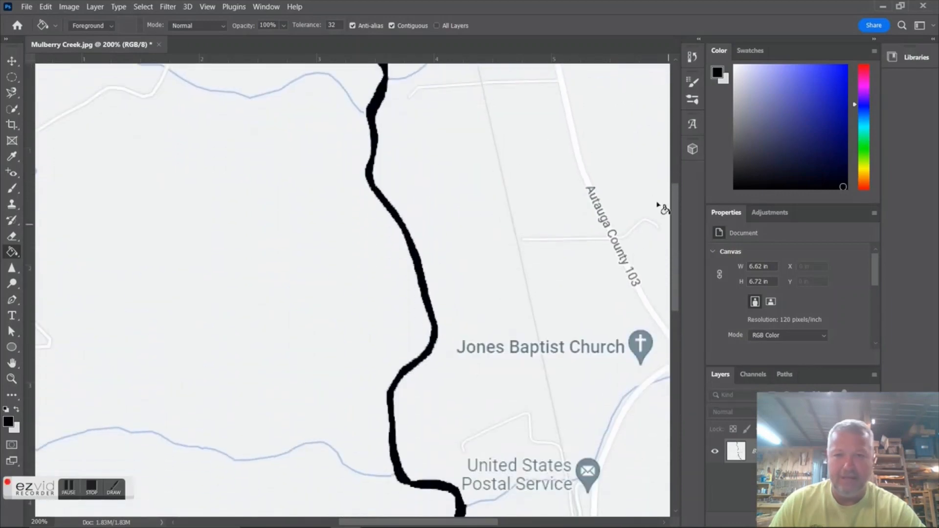
left_click(208, 6)
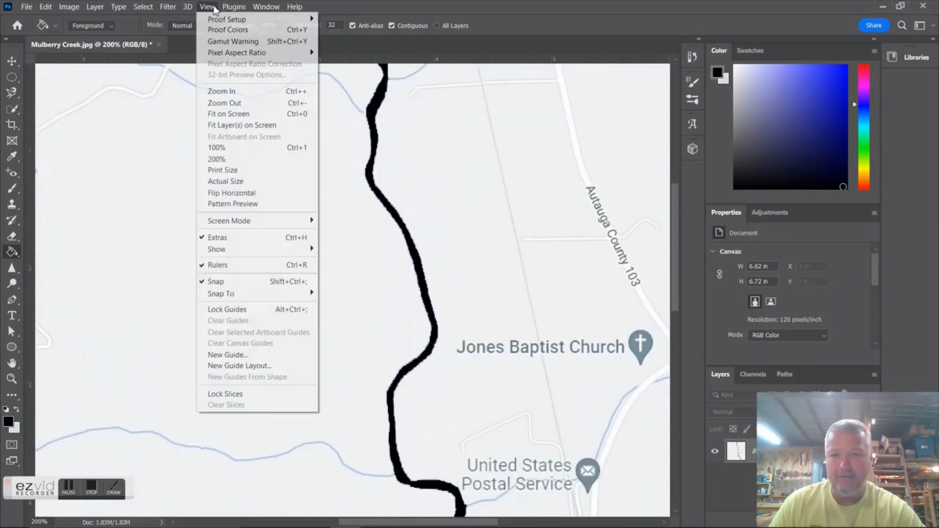
left_click(236, 116)
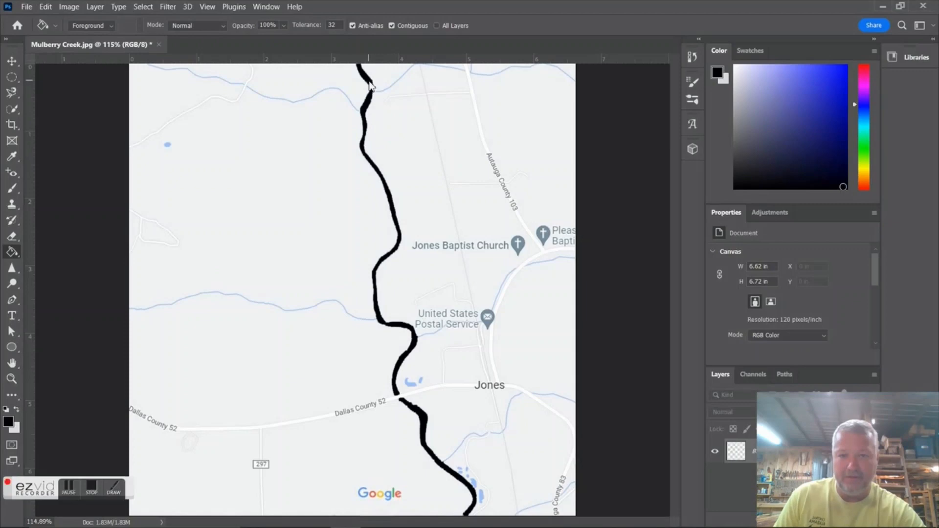
left_click(425, 424)
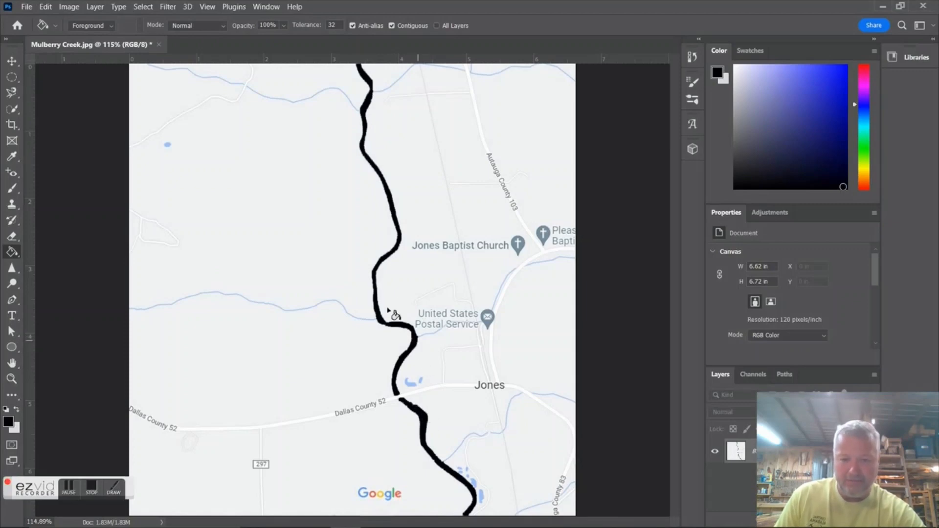
left_click(375, 286)
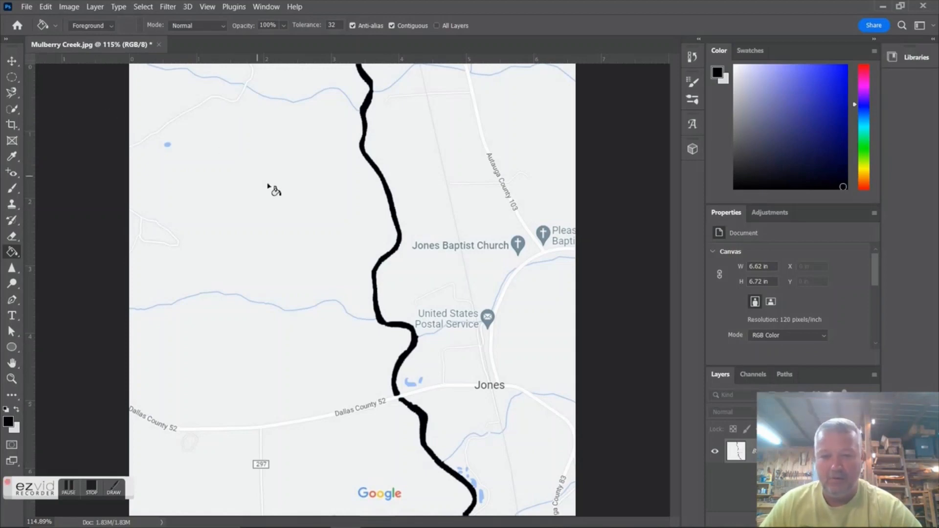
- Paint over the gap where Dallas County 52 crosses the creek with a 9 px hard round black brush
left_click(15, 189)
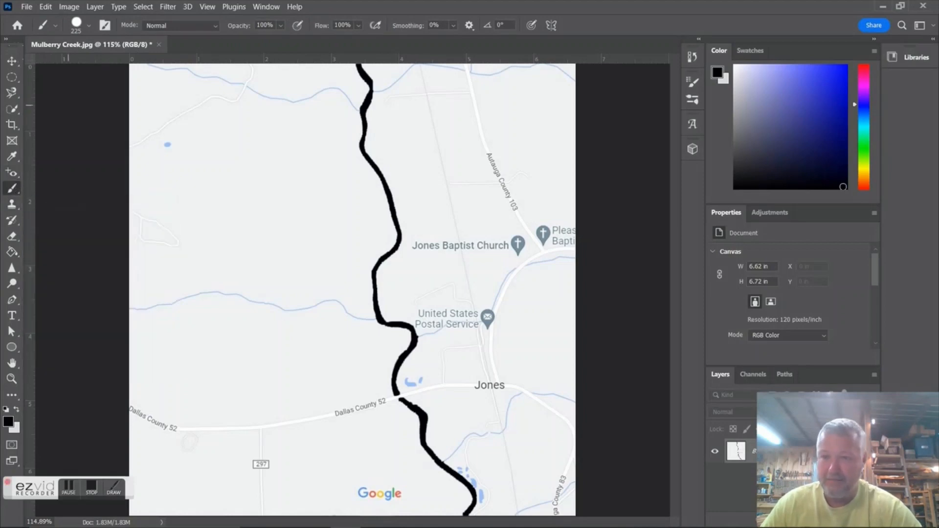
left_click(89, 27)
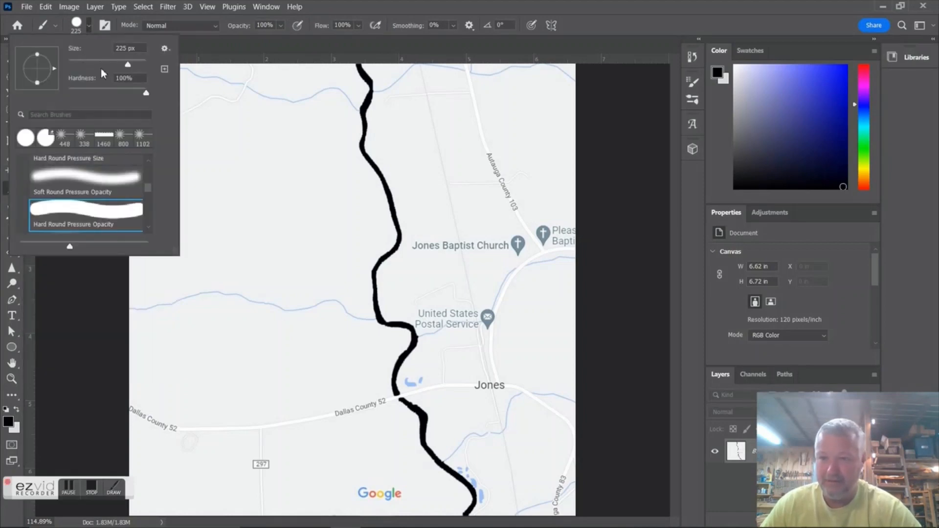
mouse_move(127, 69)
left_mouse_down()
mouse_move(136, 66)
mouse_move(74, 67)
left_mouse_up()
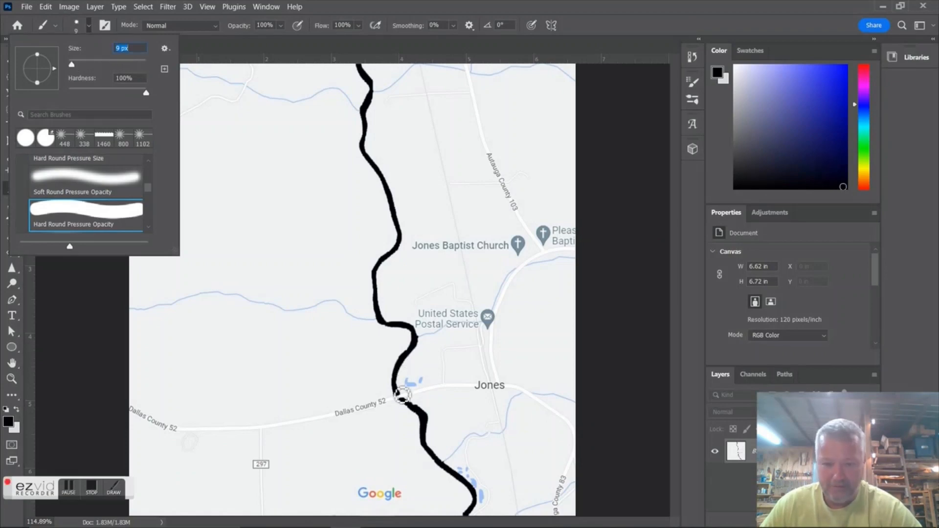
left_click(207, 7)
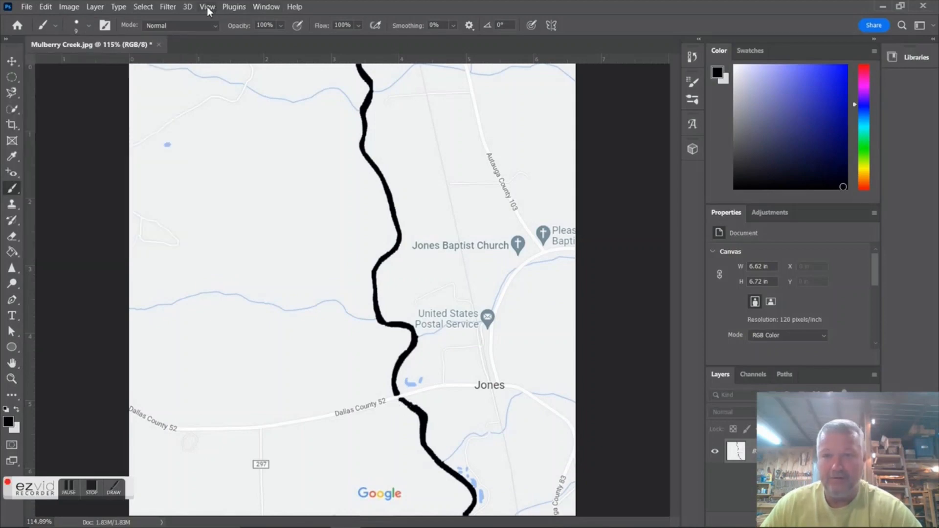
left_click(207, 7)
left_click(247, 92)
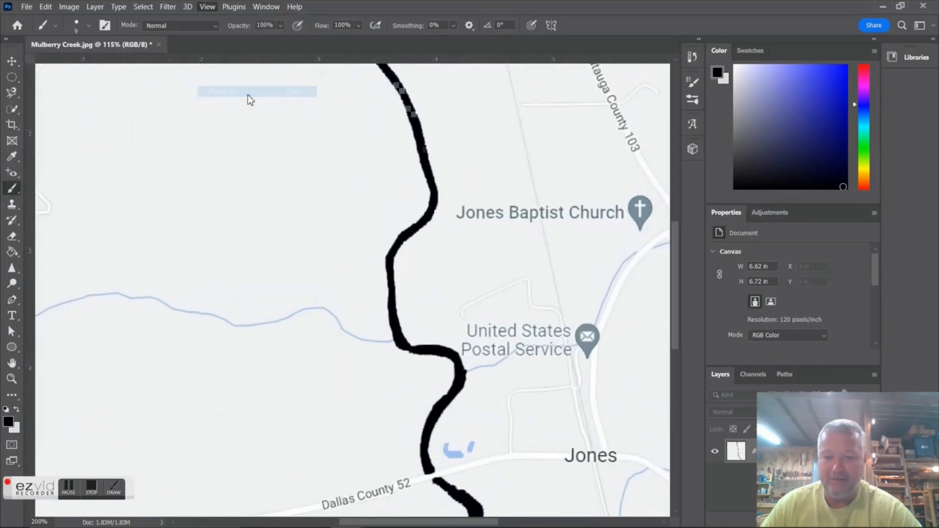
left_click_drag(674, 236, 676, 321)
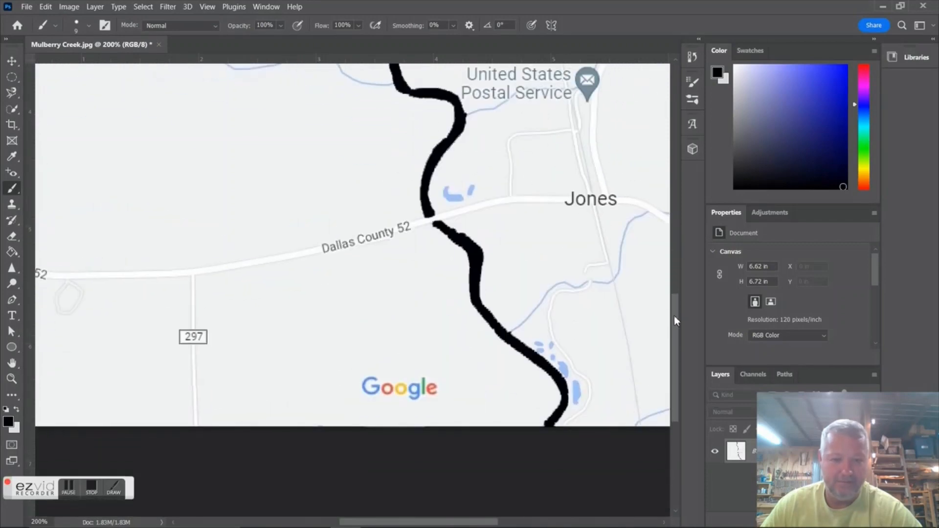
left_click(435, 223)
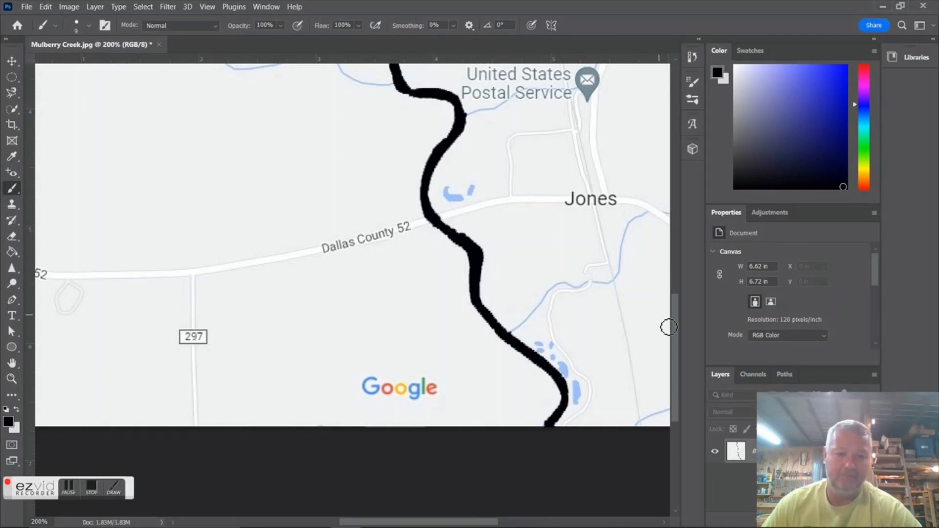
- Select the black creek line by Color Range, using sampled colors with a fuzziness of 200
left_click_drag(676, 329, 672, 294)
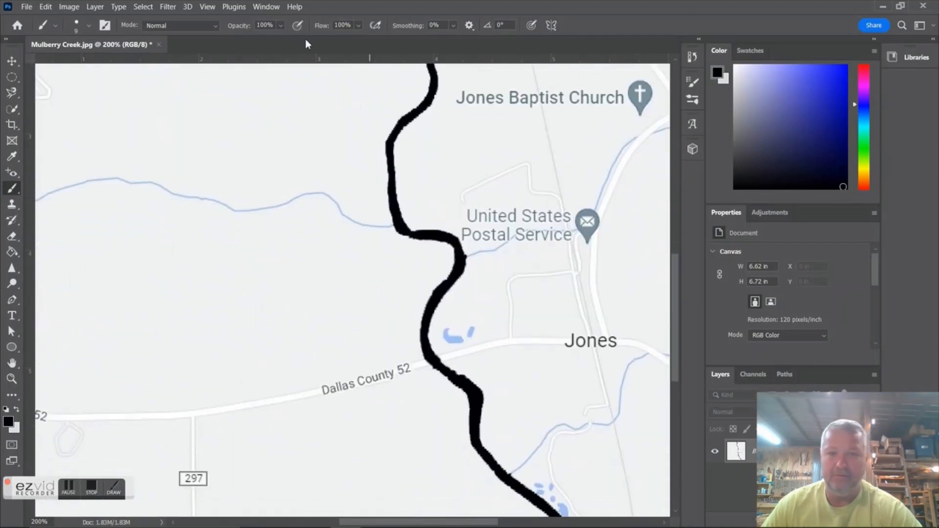
left_click(208, 7)
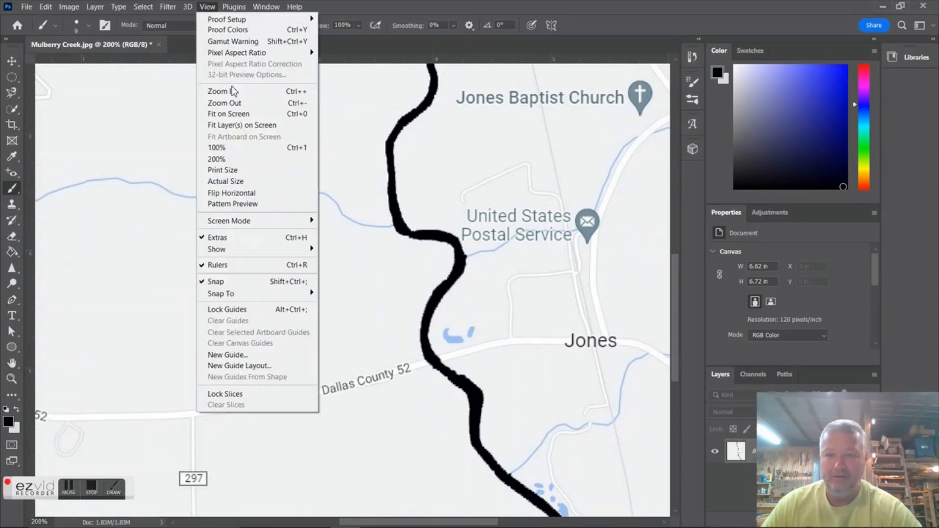
left_click(234, 115)
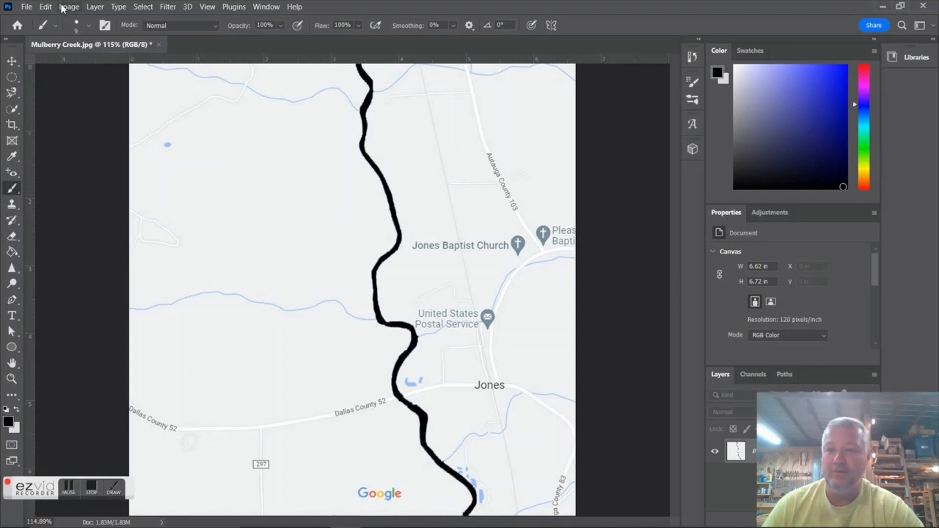
left_click(148, 10)
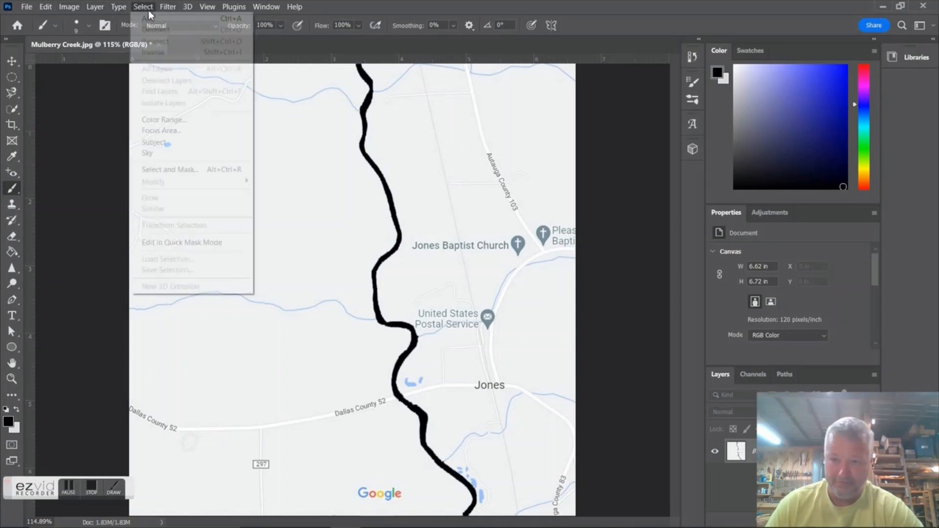
left_click(164, 120)
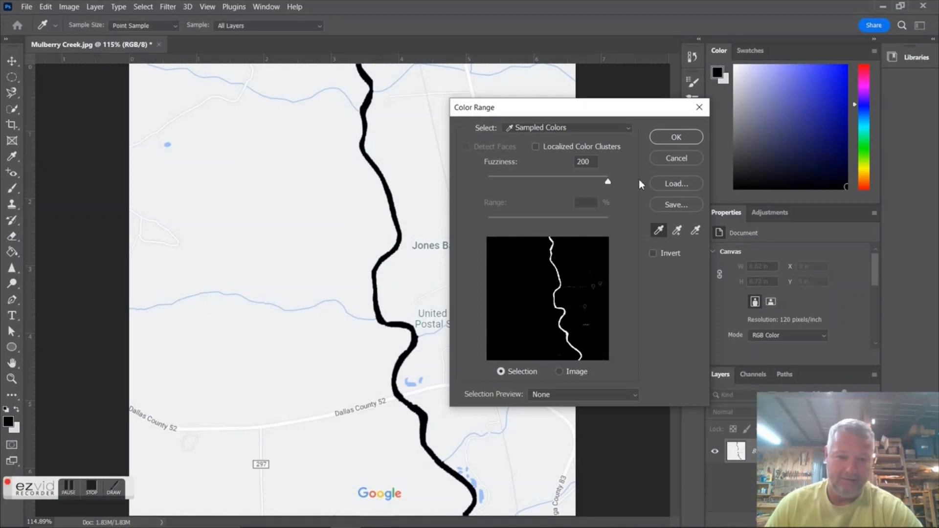
left_click(675, 137)
key("b")
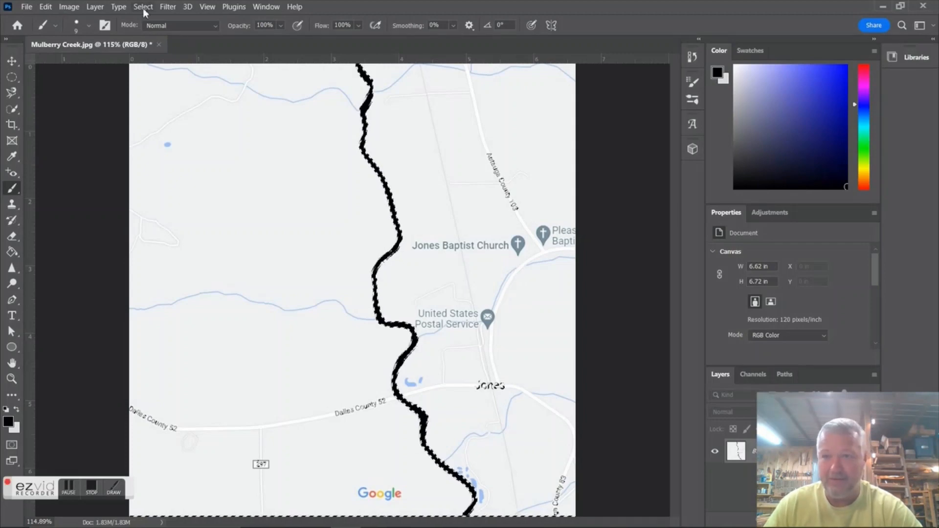
- Cut the selected creek onto a new layer and reduce the application window to uncover the layer list
left_click(96, 8)
mouse_move(117, 19)
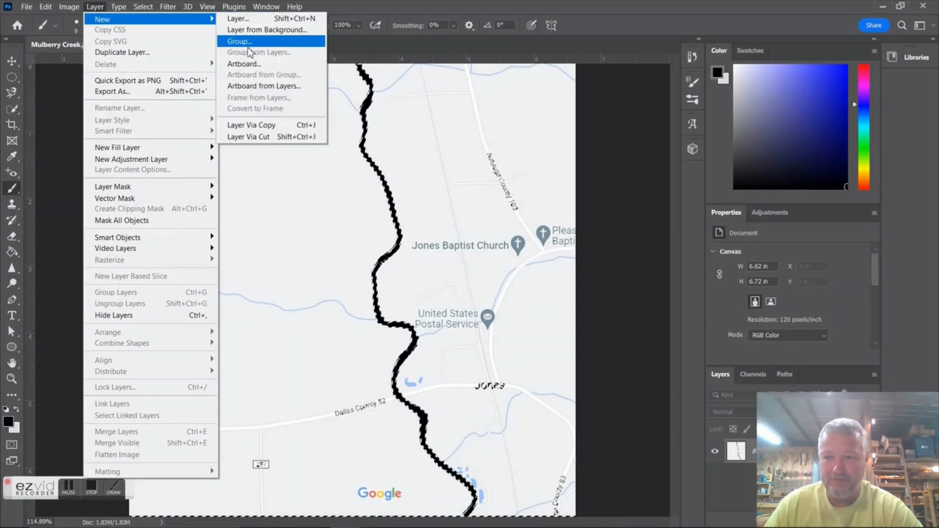
left_click(265, 141)
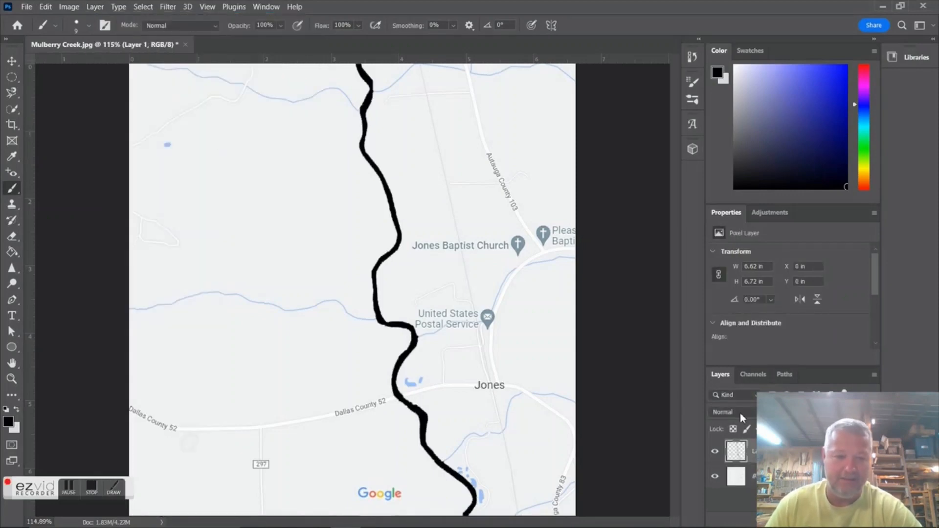
left_click(901, 7)
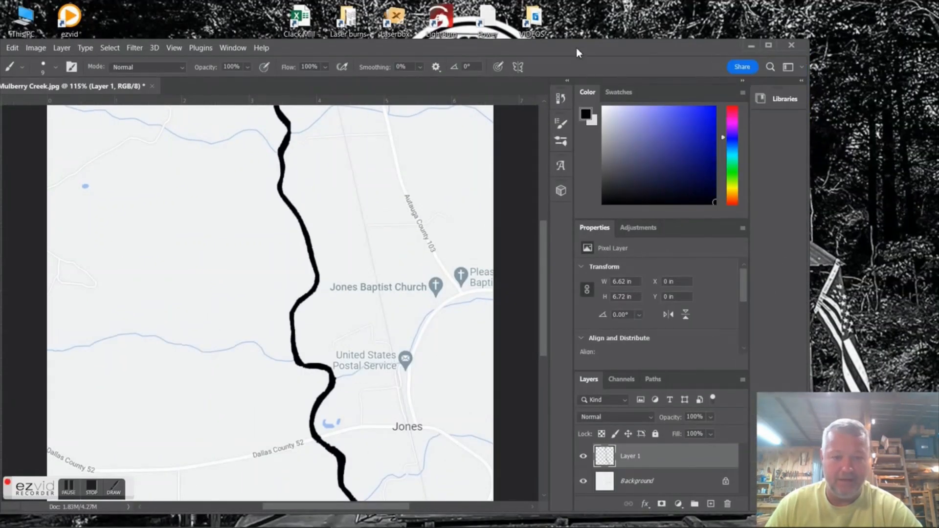
- Toggle the Background layer's visibility to check the cut-out creek, leaving the Background hidden
left_click_drag(578, 52, 524, 3)
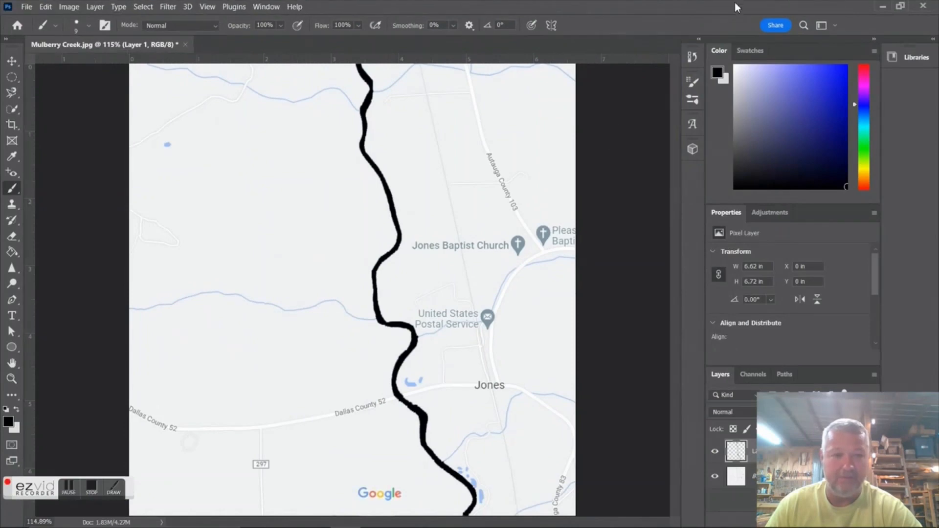
left_click(901, 7)
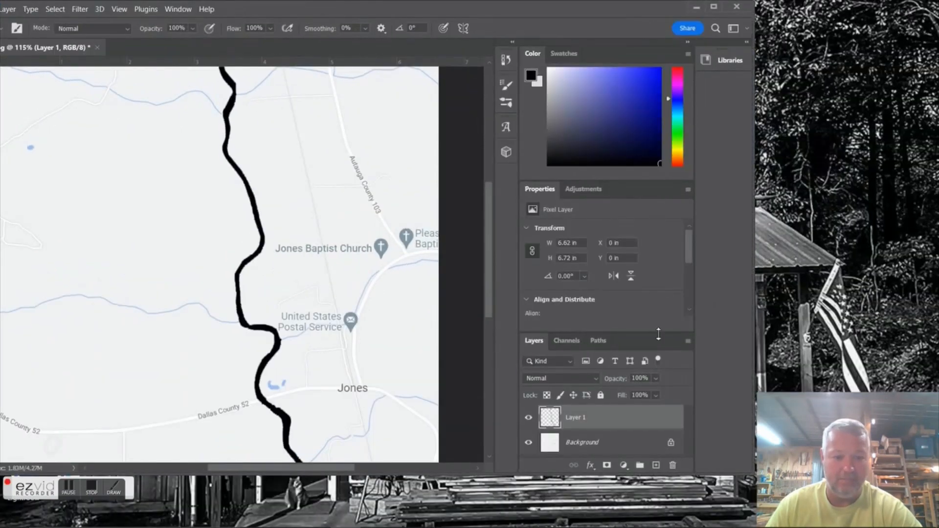
left_click(529, 443)
left_click(529, 443)
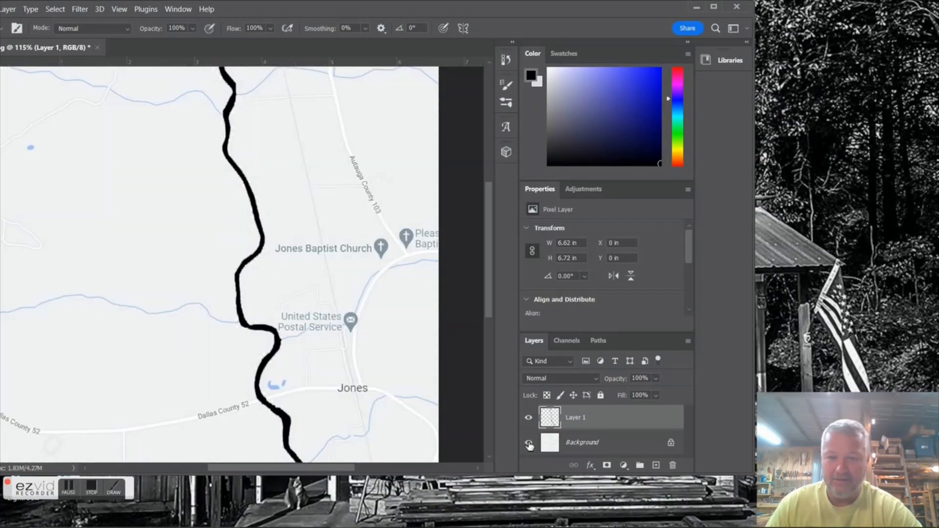
left_click(529, 443)
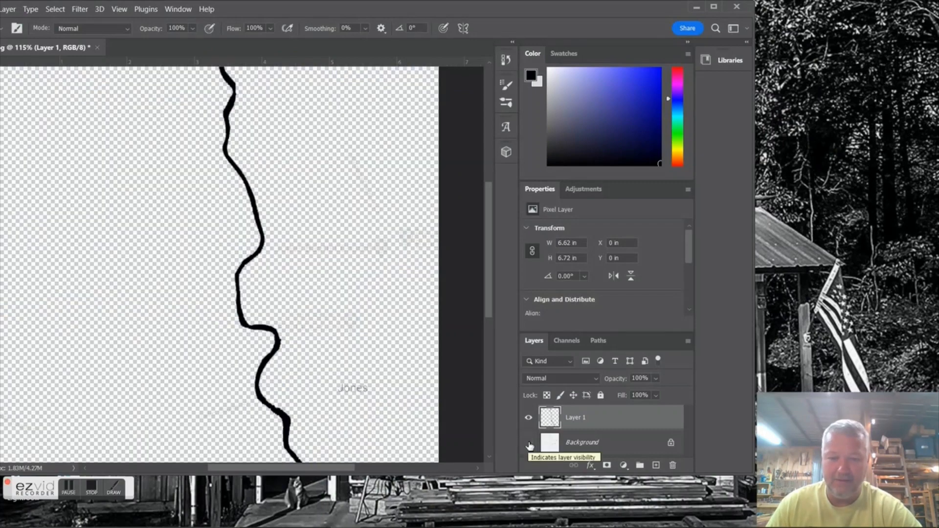
left_click(529, 443)
left_click(529, 444)
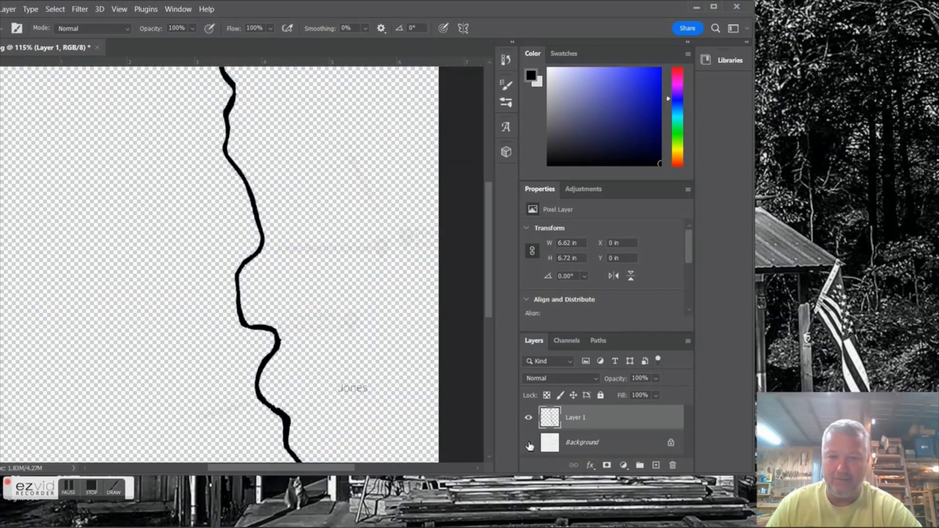
left_click(675, 466)
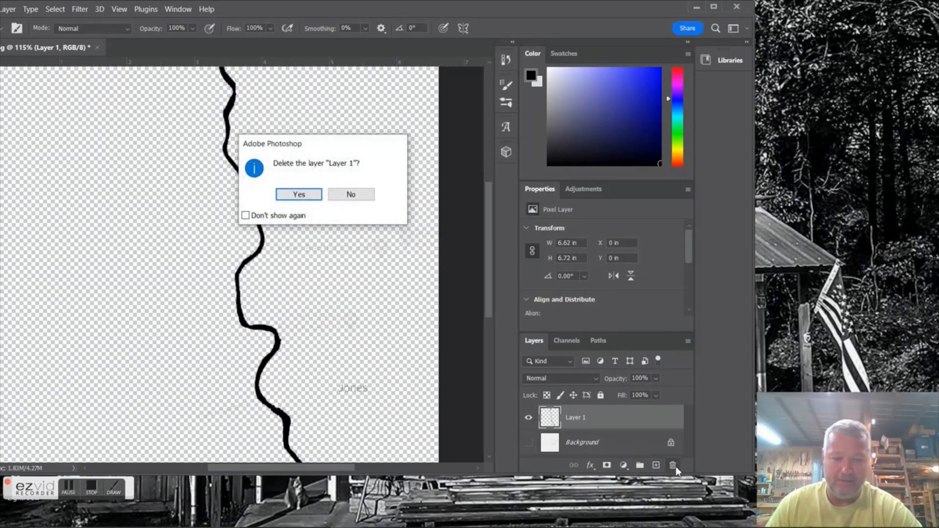
left_click(308, 193)
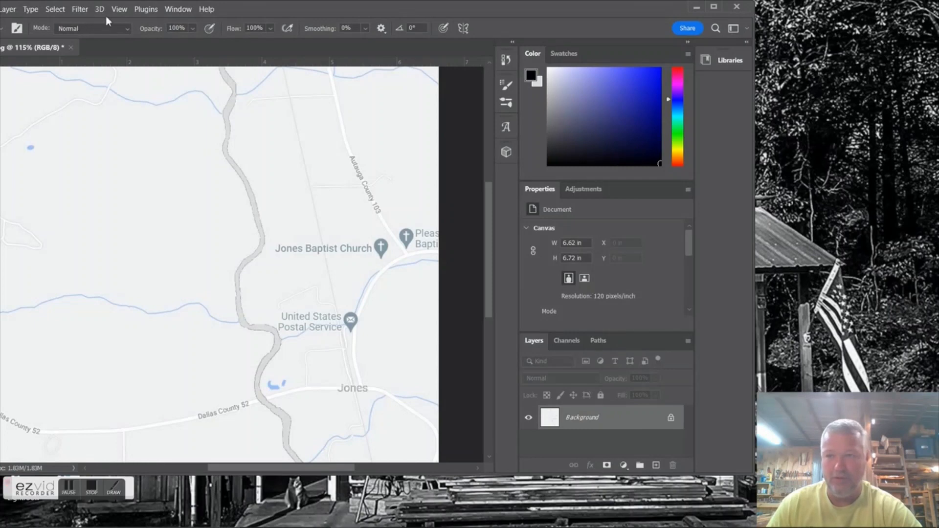
left_click_drag(345, 10, 467, 11)
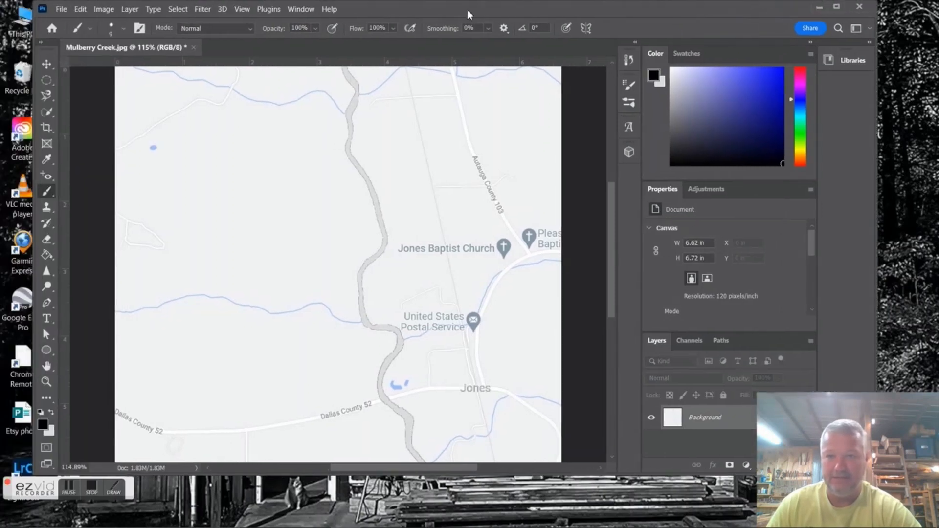
left_click(80, 9)
left_click(83, 22)
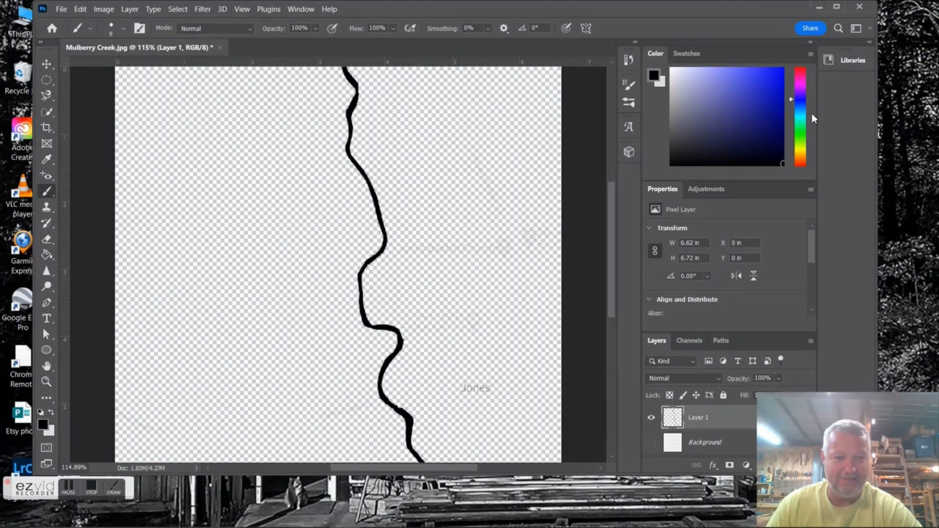
- Unlock the Background layer and delete it, keeping only the creek layer, and maximize the application window
left_click_drag(762, 11, 615, 46)
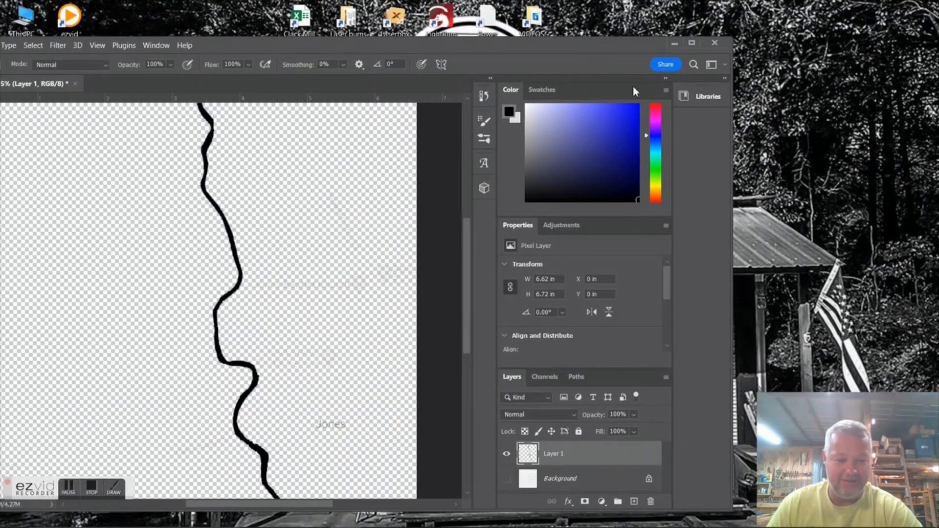
left_click(597, 484)
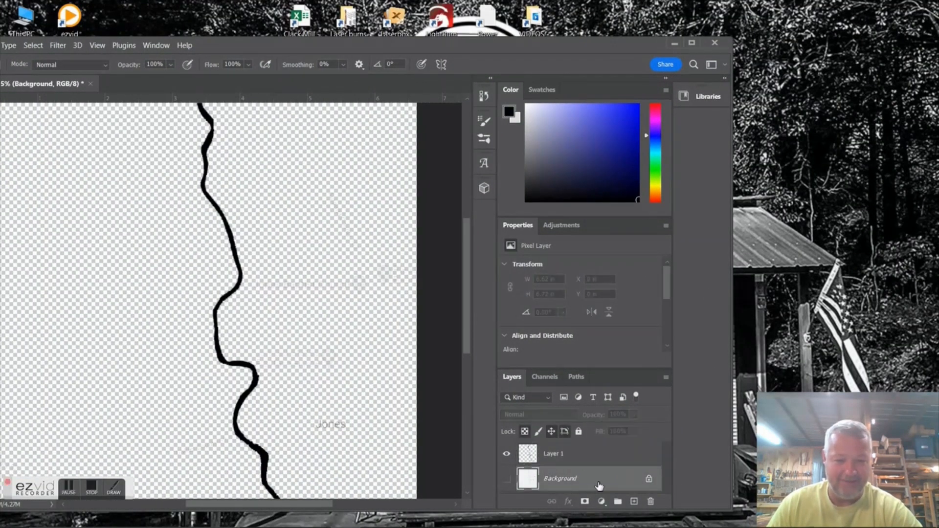
left_click(650, 482)
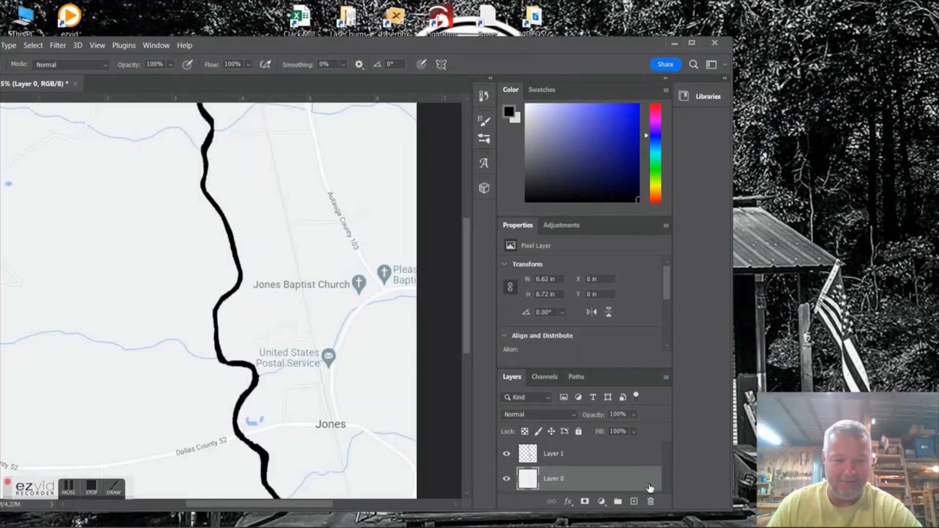
left_click(651, 504)
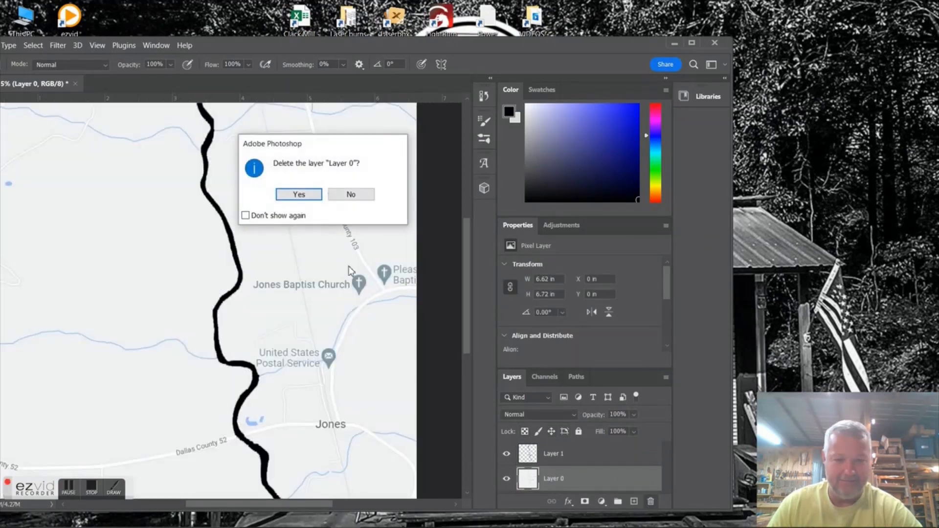
left_click(299, 194)
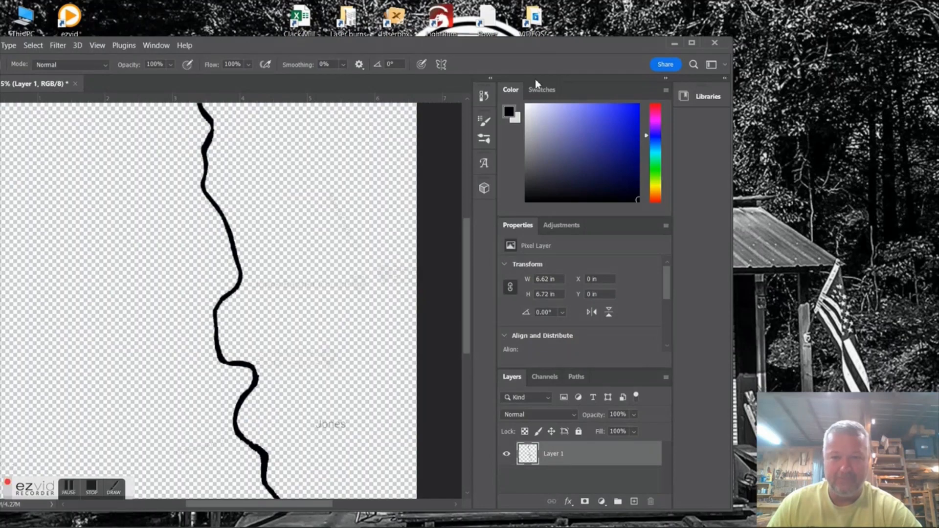
left_click(692, 43)
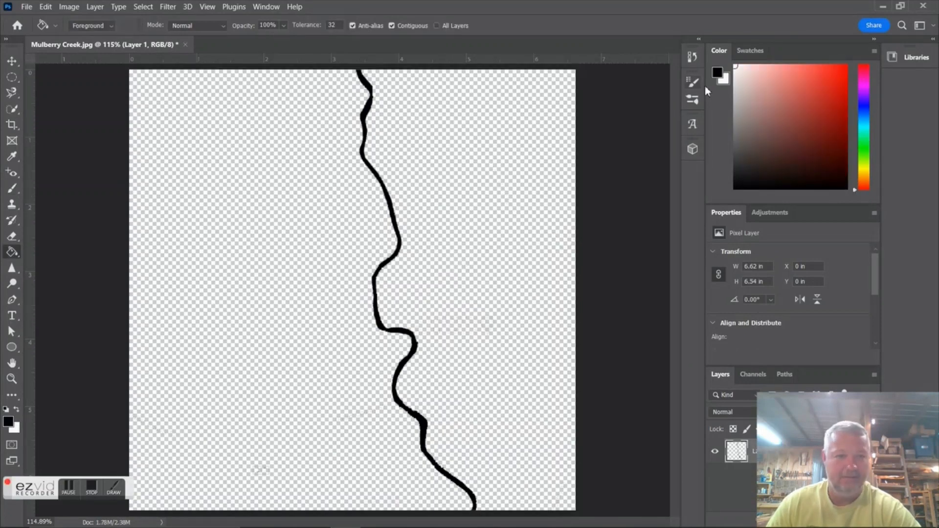
- Set the foreground color to white and fill the transparent areas on both sides of the creek with the Paint Bucket
left_click(718, 72)
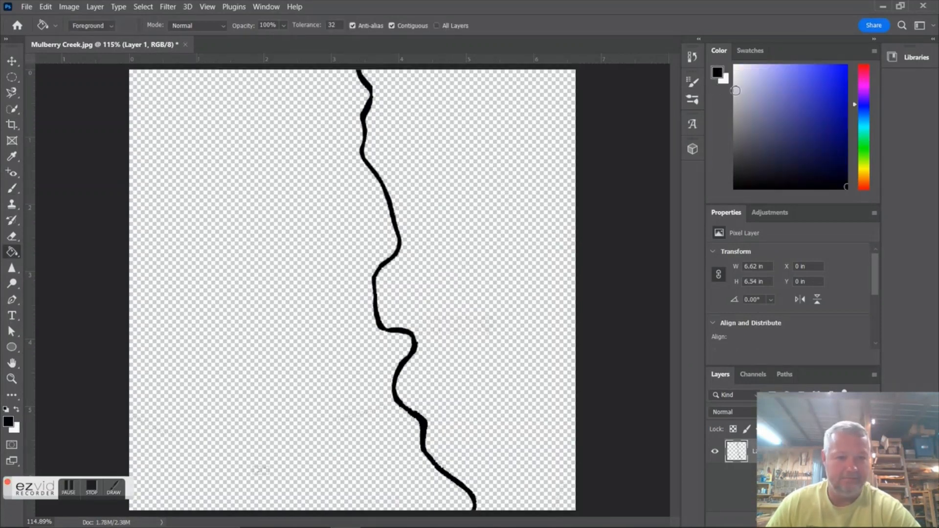
left_click(735, 67)
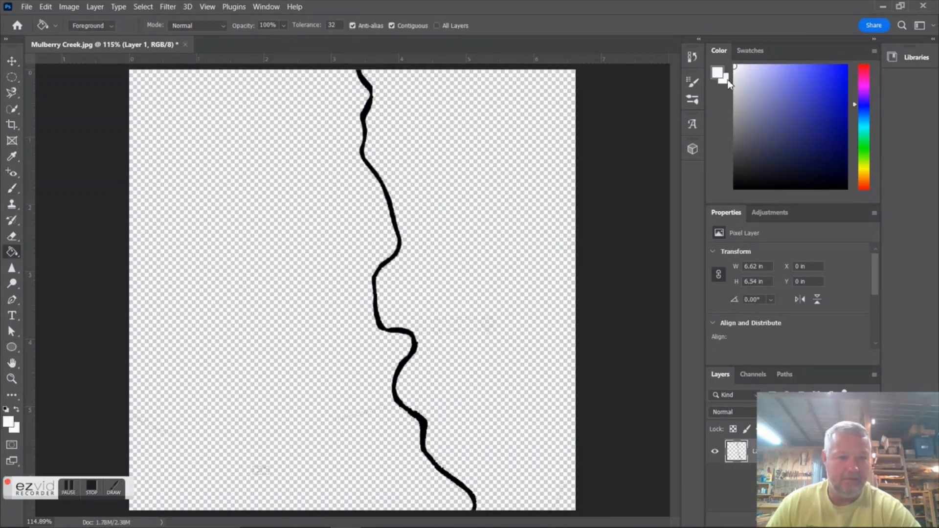
left_click(453, 185)
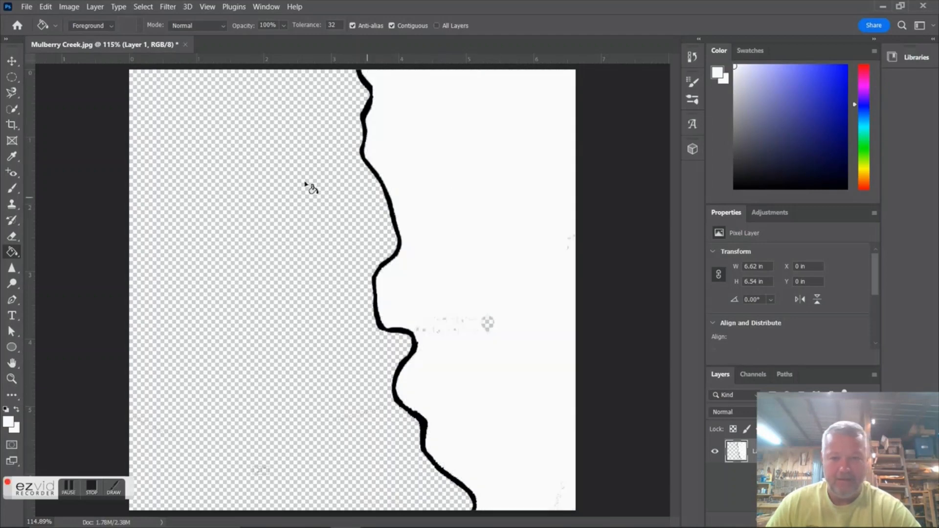
left_click(284, 188)
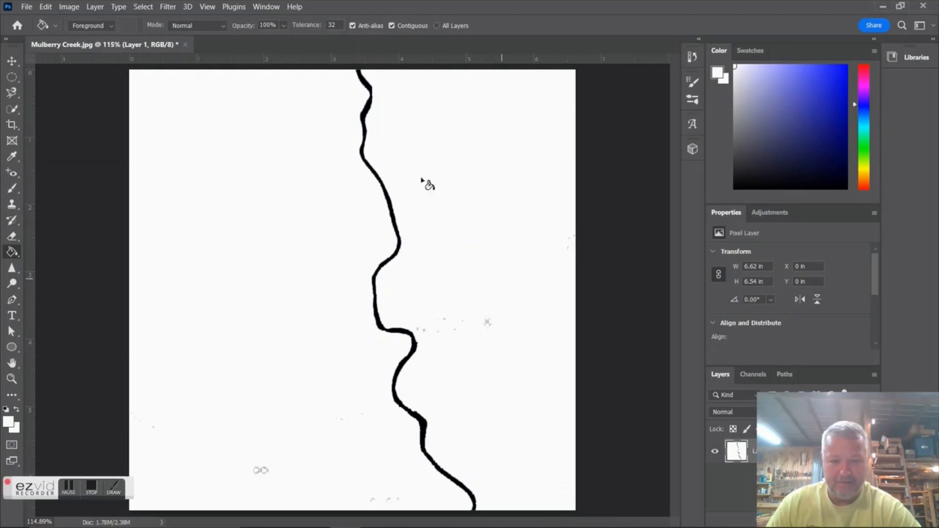
- Undo the repeated Paint Bucket fills made over the leftover specks, keeping the white areas beside the creek
left_click(45, 7)
left_click(46, 7)
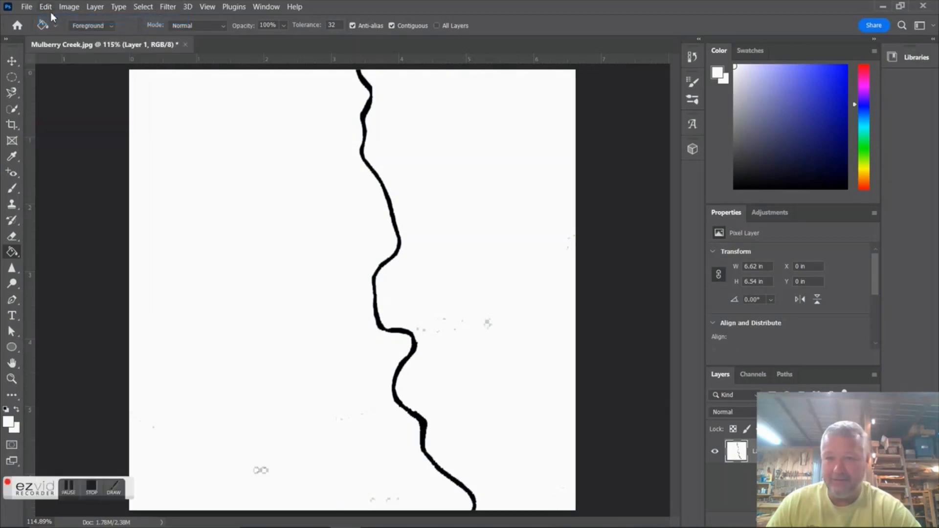
left_click(46, 7)
left_click(54, 20)
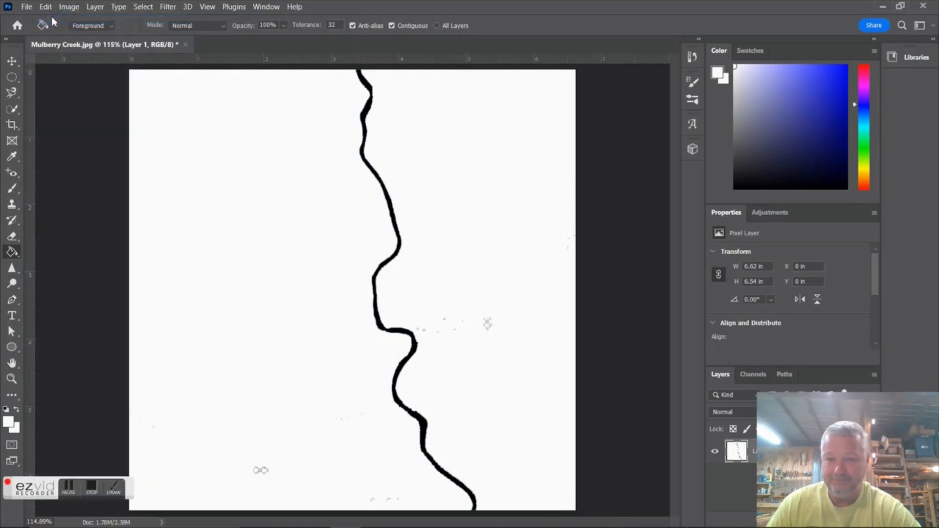
left_click(51, 8)
left_click(54, 19)
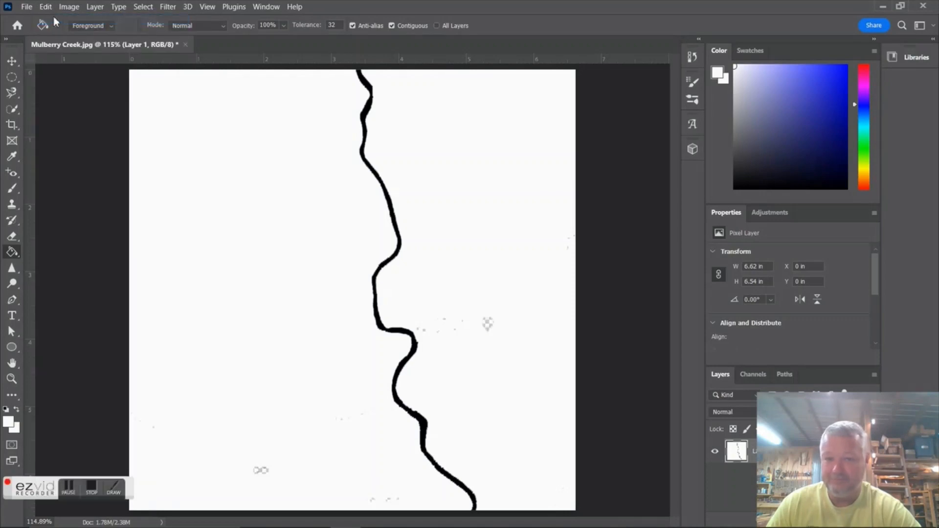
left_click(49, 7)
left_click(54, 18)
left_click(49, 6)
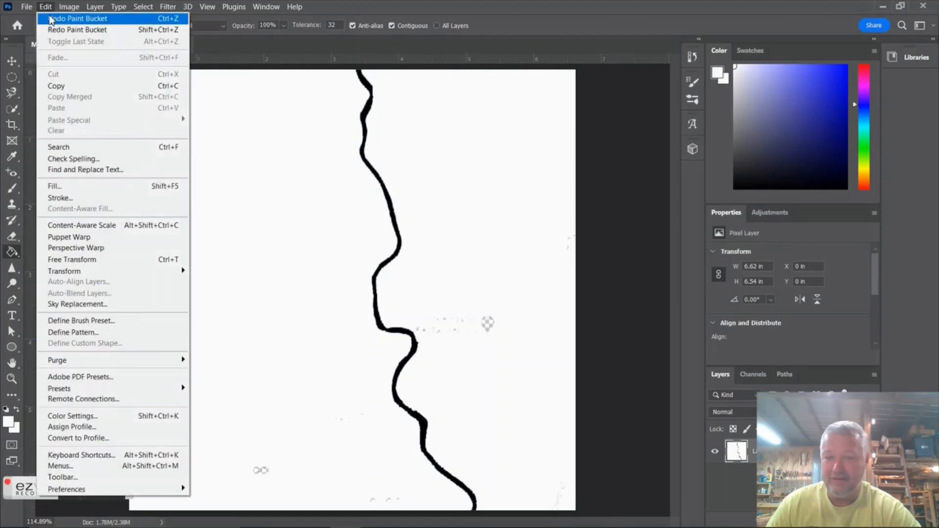
left_click(52, 18)
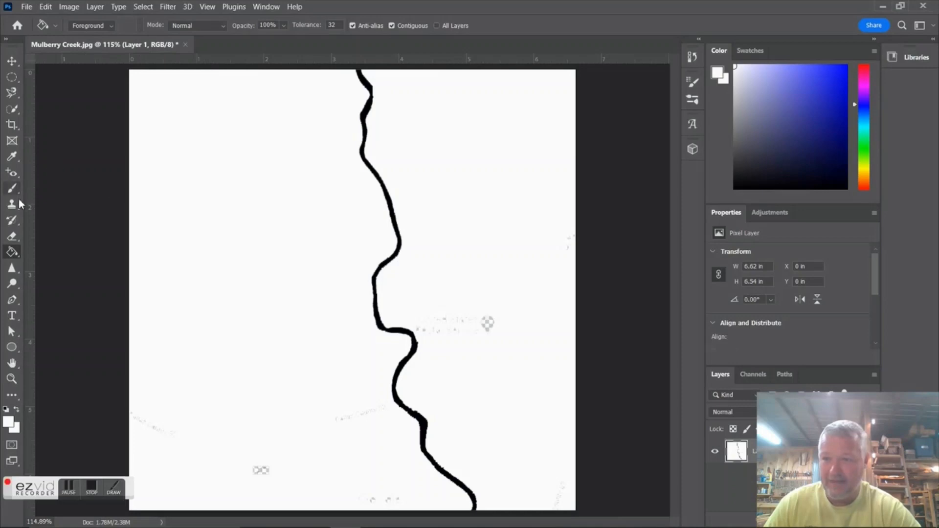
- Erase the leftover marks southwest and east of the creek with a 45 px eraser and refill the patches with white
left_click(13, 236)
mouse_move(283, 451)
left_mouse_down()
mouse_move(244, 463)
mouse_move(289, 449)
left_mouse_up()
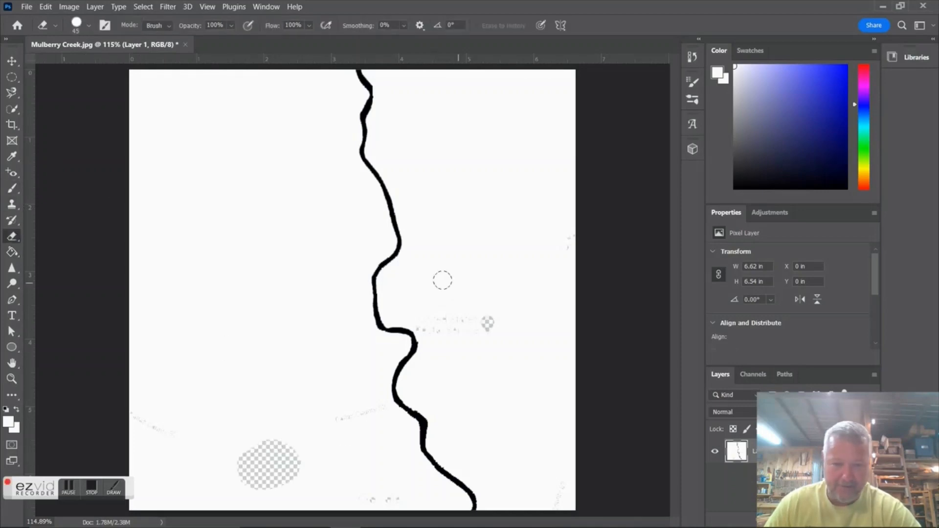
mouse_move(424, 286)
left_mouse_down()
mouse_move(404, 306)
mouse_move(437, 338)
mouse_move(452, 315)
mouse_move(503, 319)
mouse_move(471, 333)
mouse_move(478, 338)
mouse_move(500, 309)
mouse_move(500, 263)
left_mouse_up()
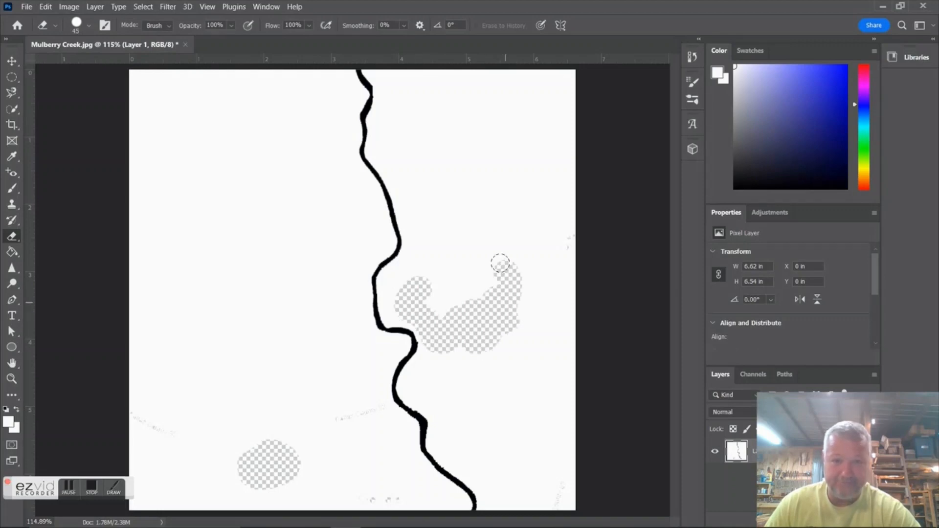
left_click(13, 251)
left_click(273, 458)
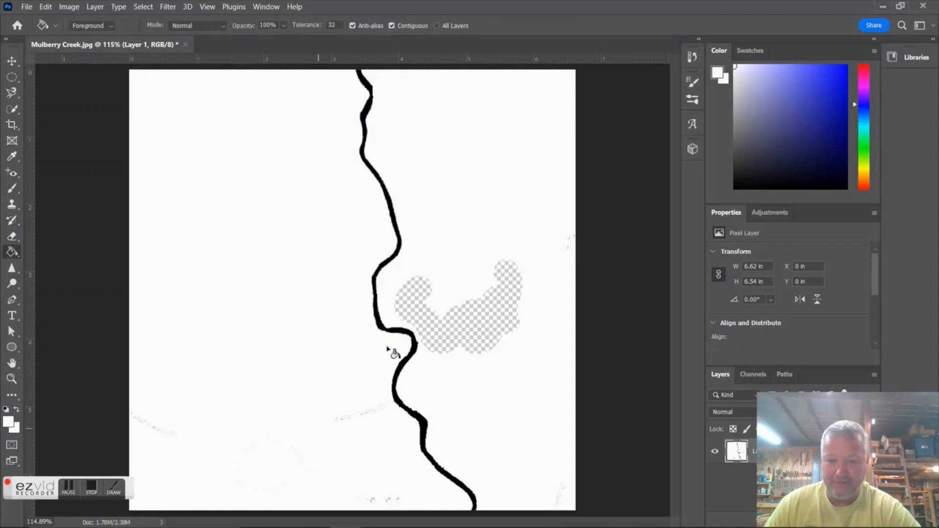
left_click(463, 333)
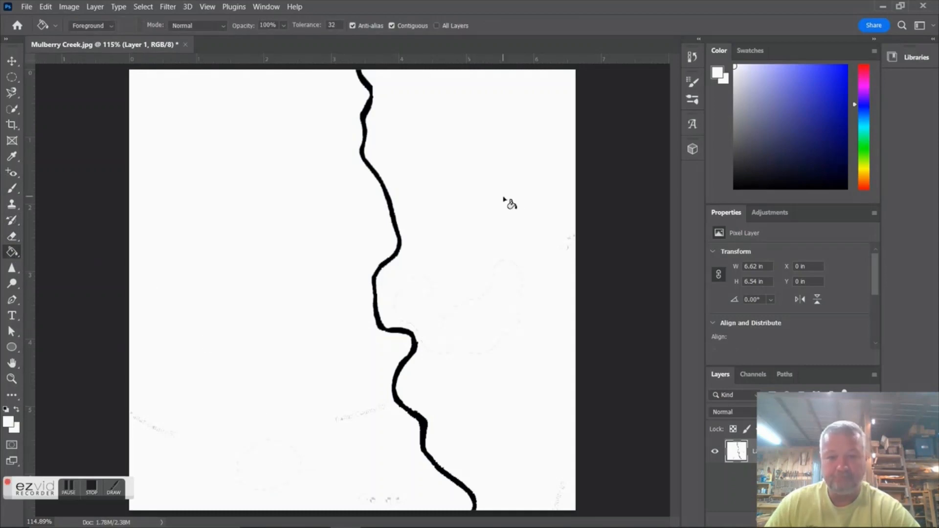
- Select the black creek line against the white fill by Color Range, using sampled colors with a fuzziness of 200
left_click(143, 6)
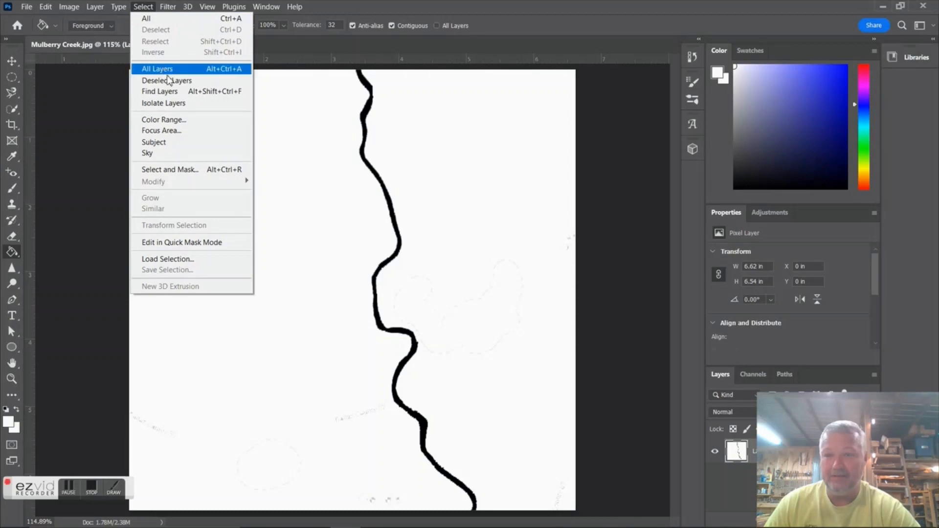
left_click(164, 119)
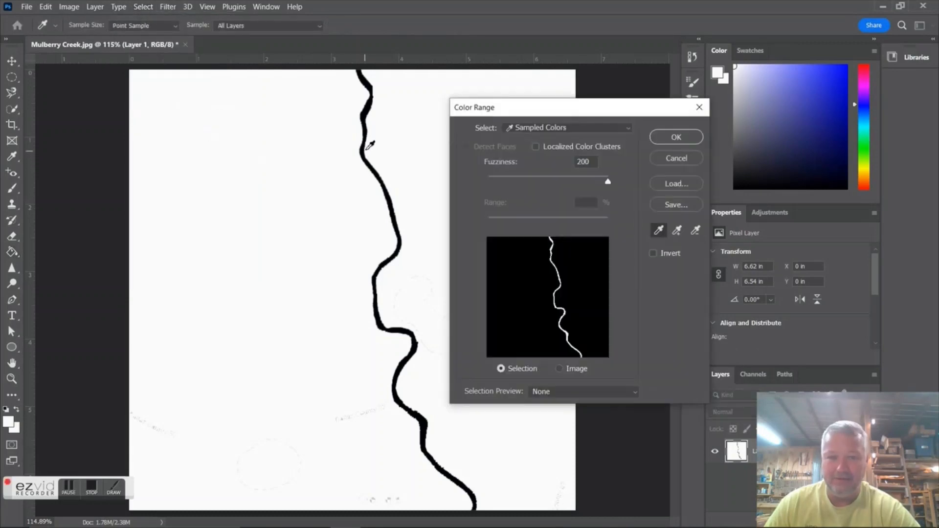
left_click(367, 143)
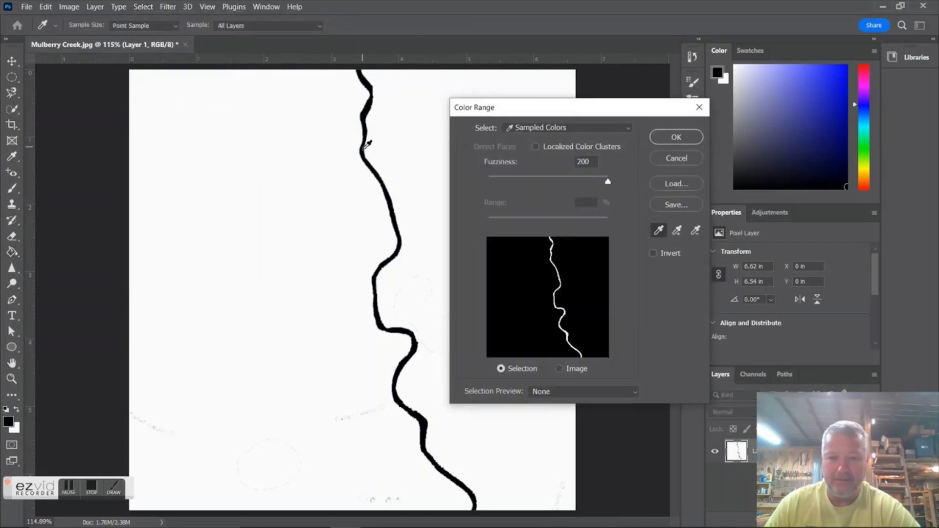
left_click(675, 137)
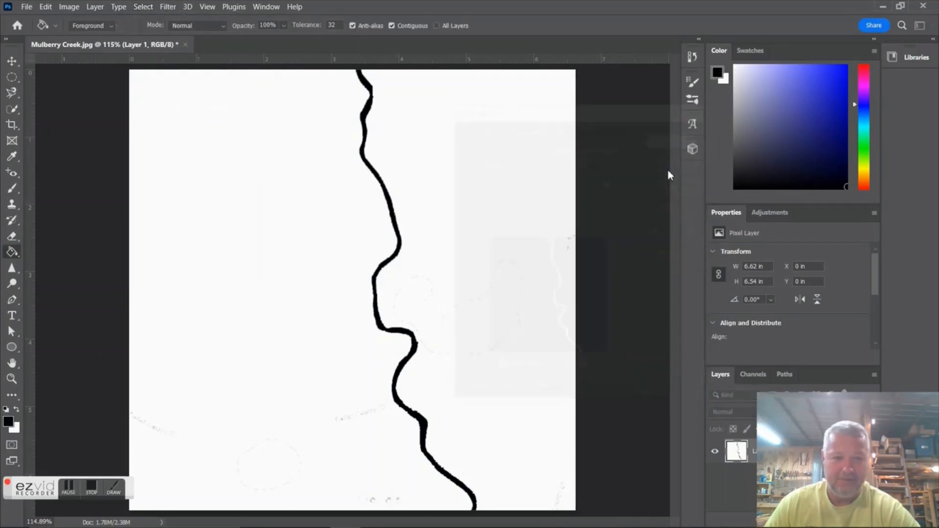
- Cut the selected creek line from Layer 1 onto its own new layer with Layer Via Cut
left_click(100, 9)
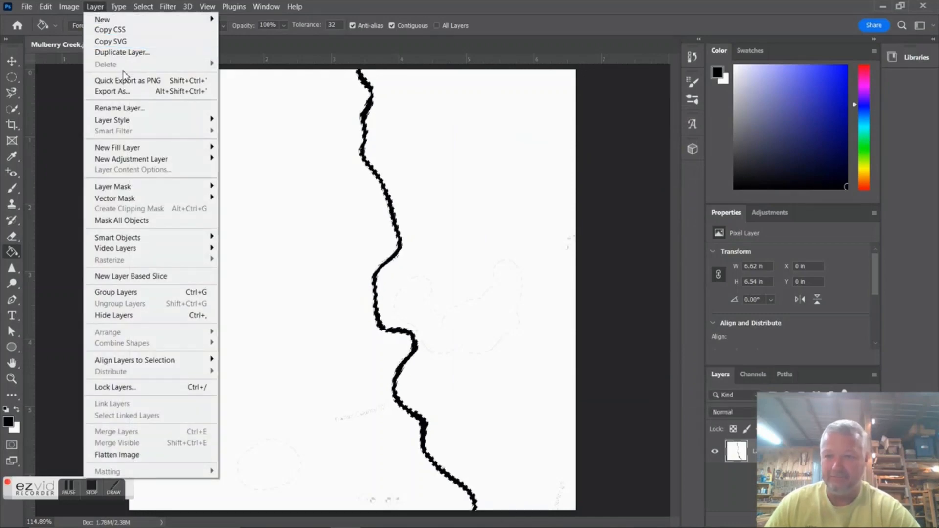
mouse_move(110, 13)
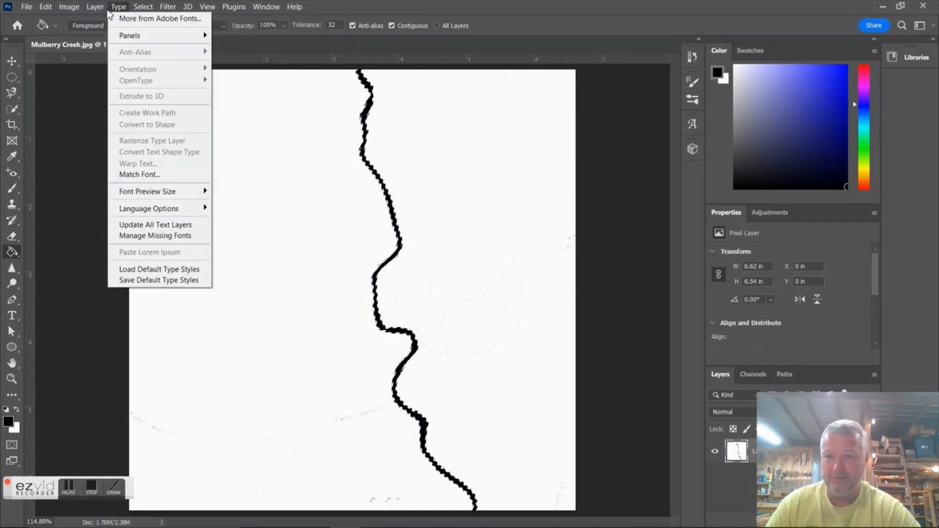
mouse_move(157, 20)
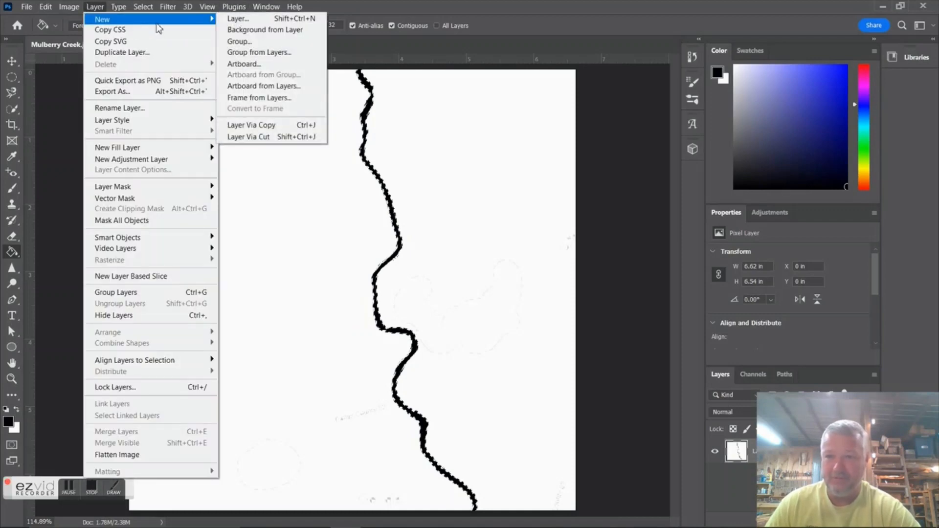
left_click(248, 136)
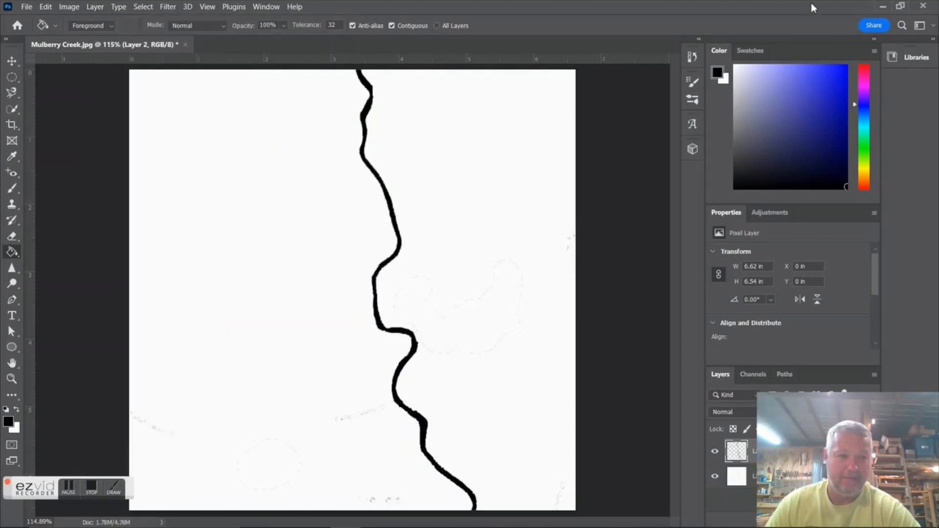
- Hide Layer 1 with the white background to check the isolated creek, and delete that layer
left_click(901, 7)
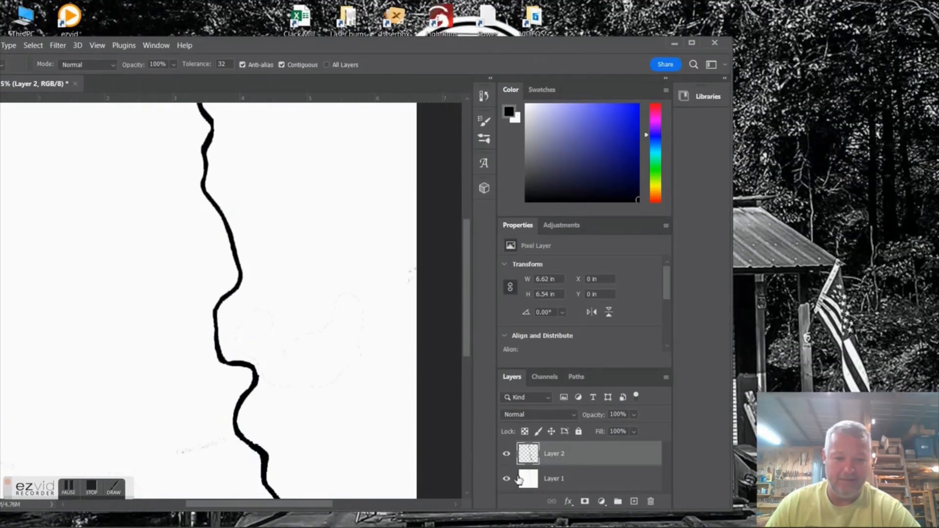
left_click(507, 479)
left_click(509, 481)
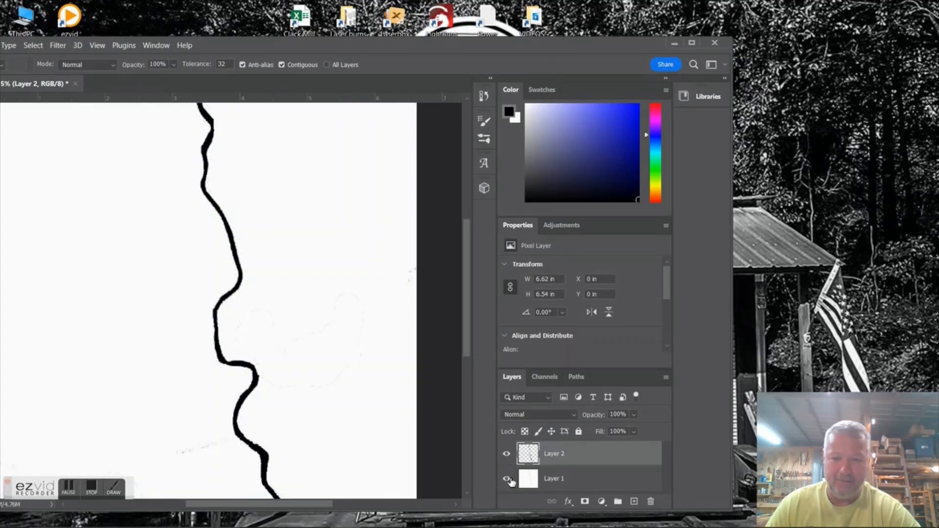
left_click(509, 480)
left_click(509, 481)
left_click(509, 480)
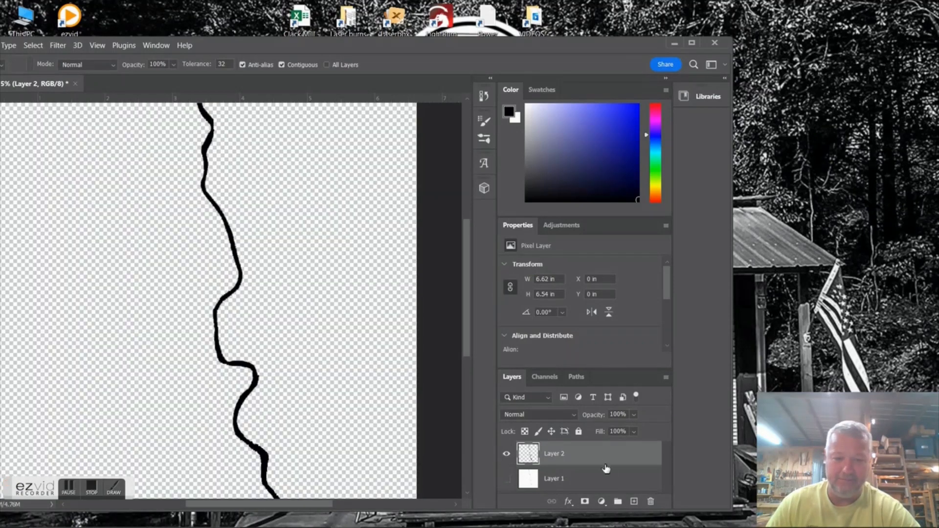
left_click(615, 480)
left_click(649, 504)
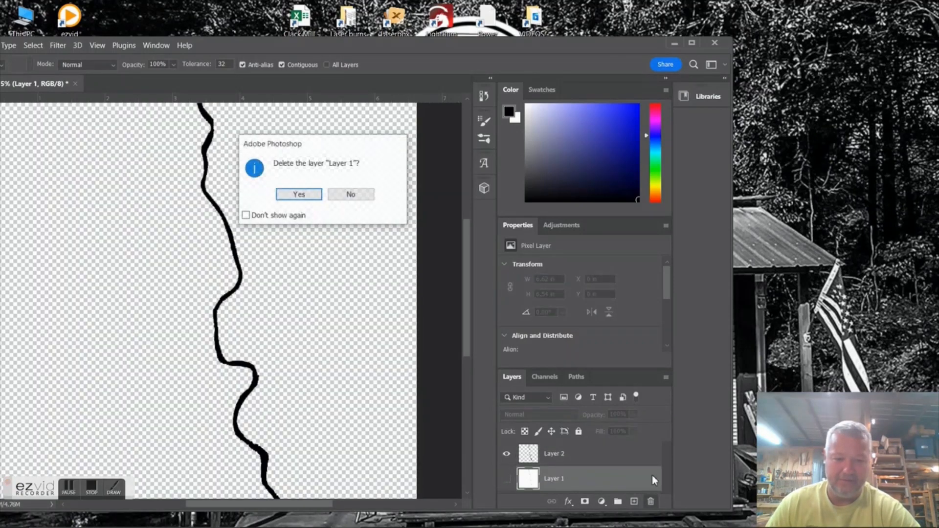
left_click(304, 194)
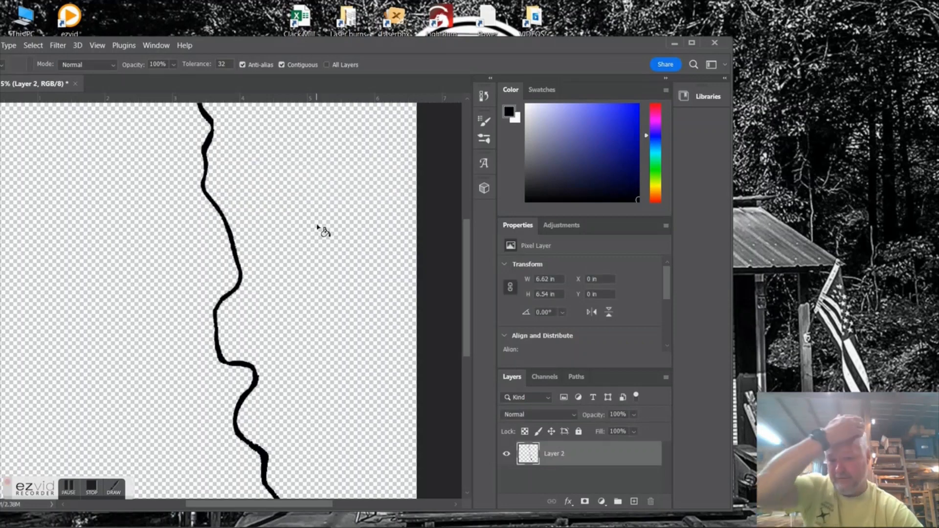
left_click(692, 43)
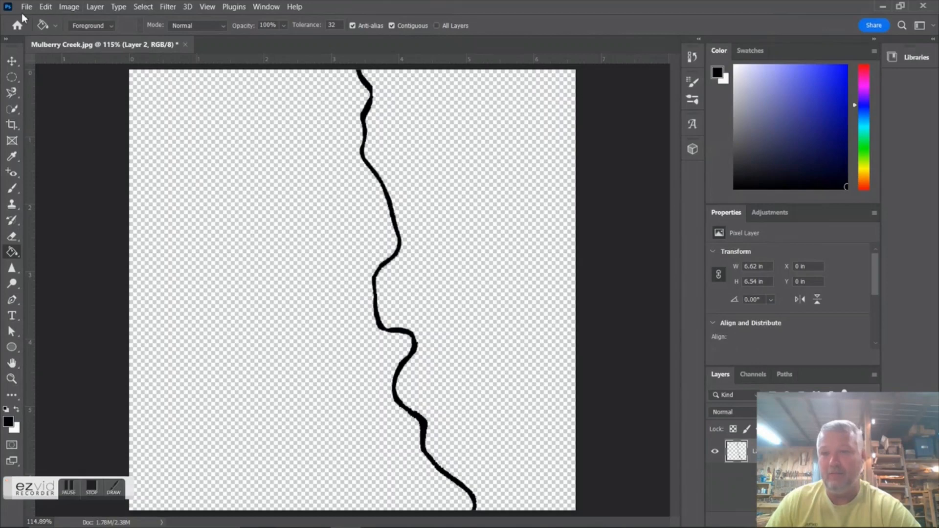
- Export the creek as a PNG named Mulberry Creek in the Downloads folder, replacing the existing file
left_click(25, 9)
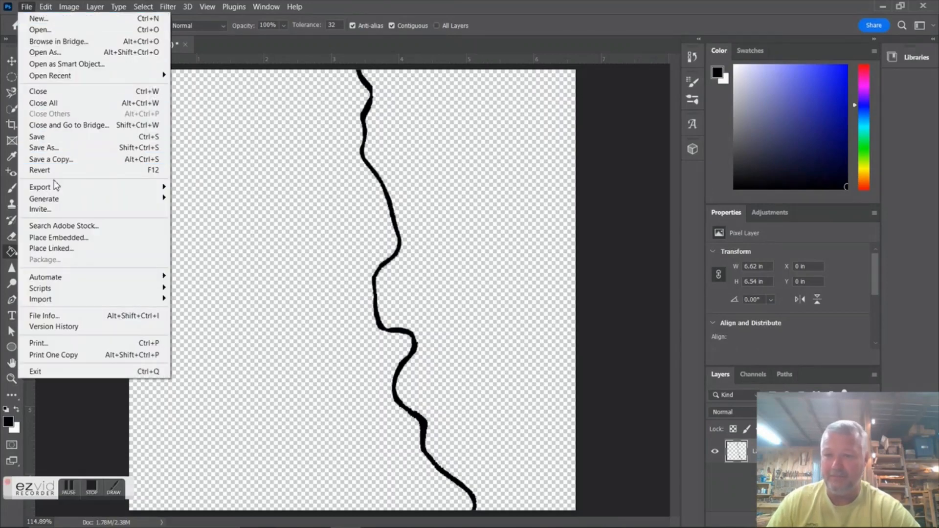
mouse_move(55, 187)
left_click(218, 193)
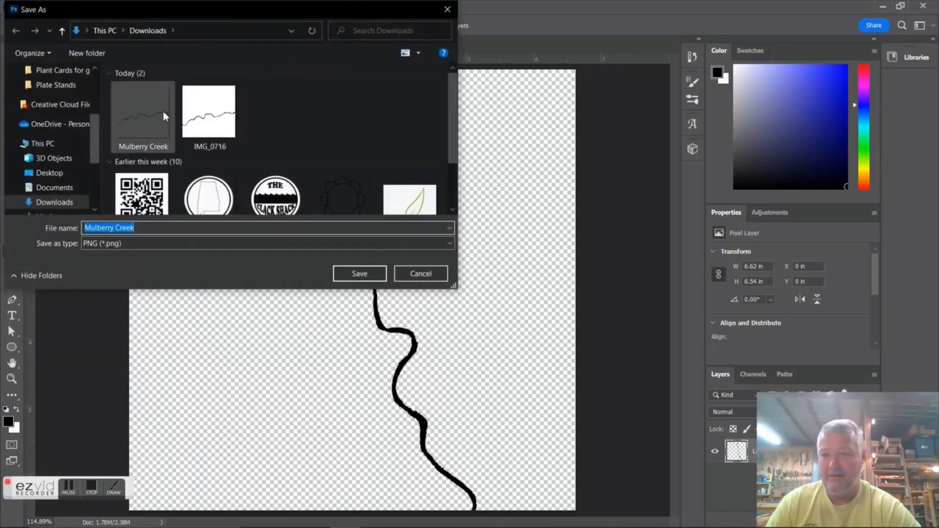
left_click(142, 107)
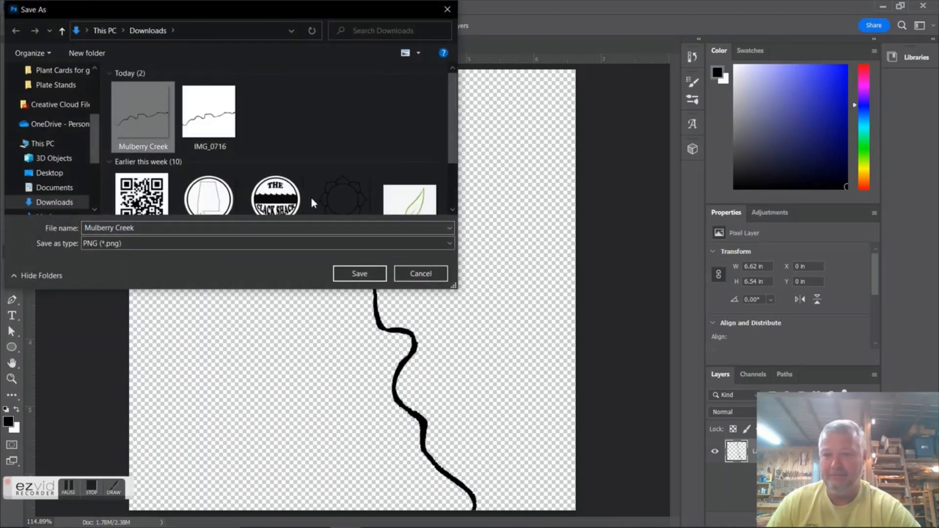
left_click(353, 274)
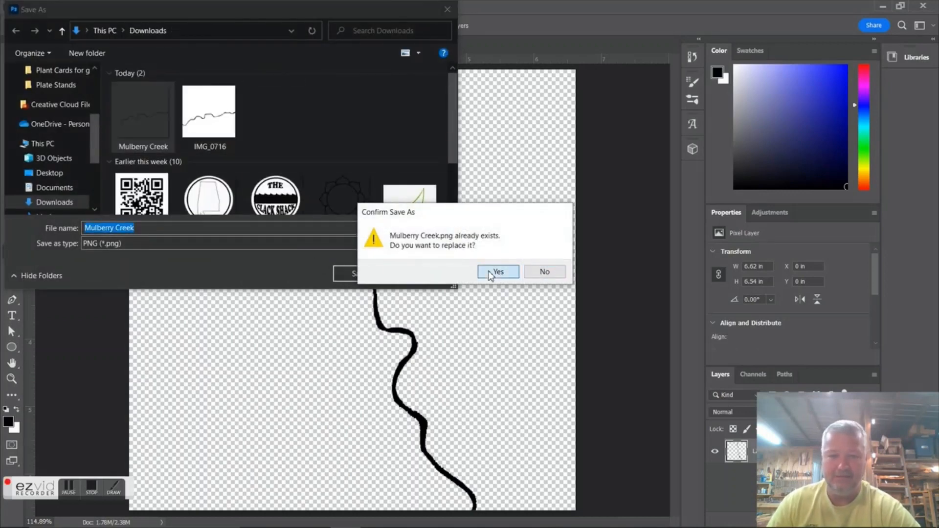
left_click(484, 275)
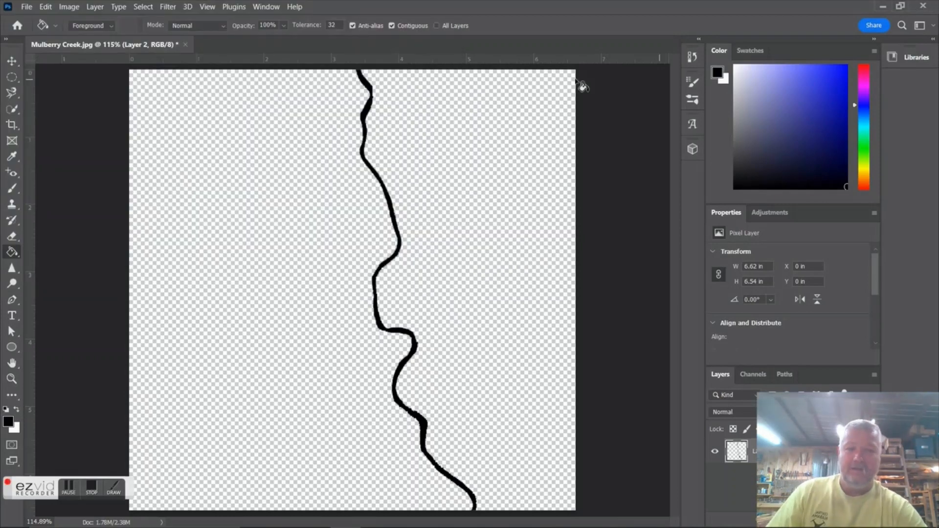
- Quit Photoshop without saving the changes to Mulberry Creek.jpg
left_click(924, 6)
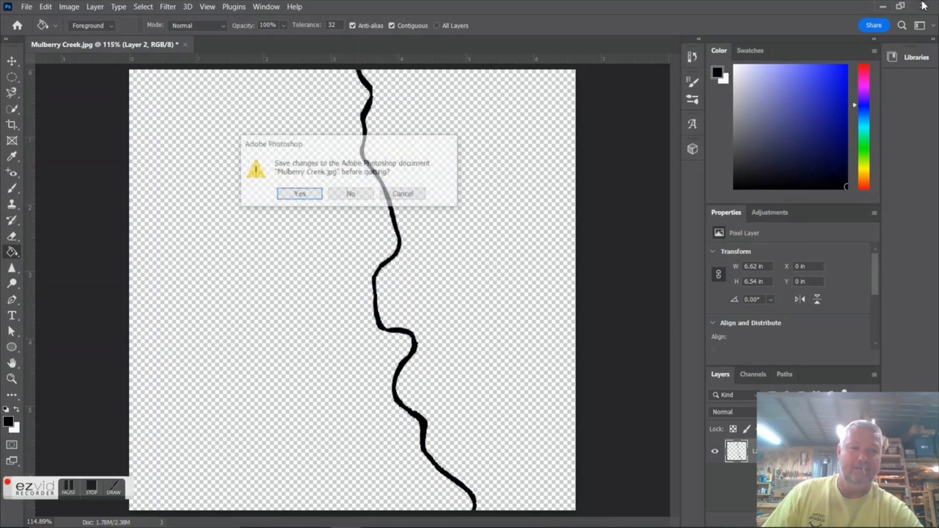
left_click(351, 196)
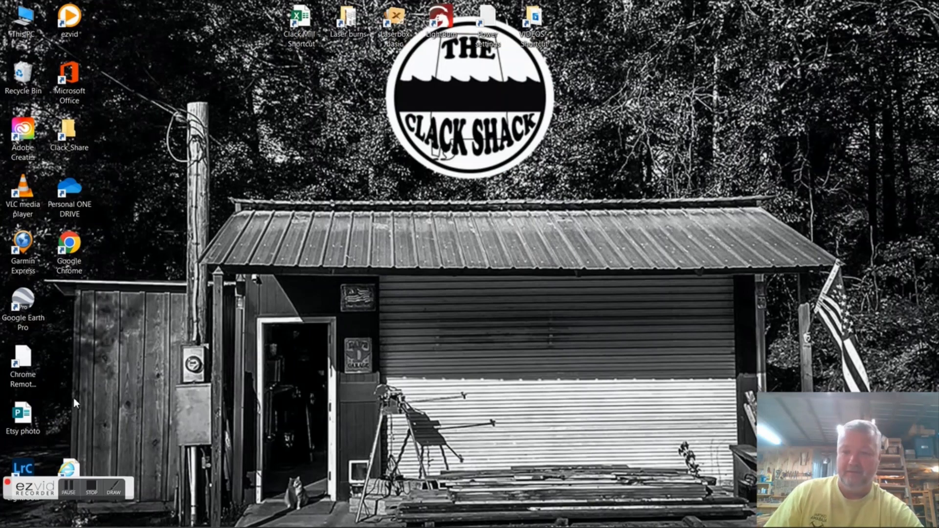
left_click(92, 491)
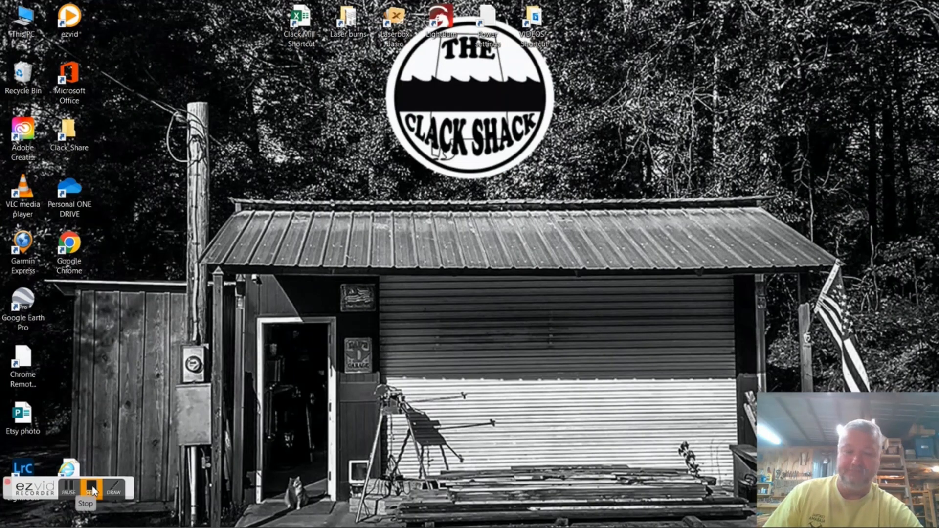
- Open LightBurn and import the black Mulberry Creek PNG from the Downloads folder
double_click(451, 18)
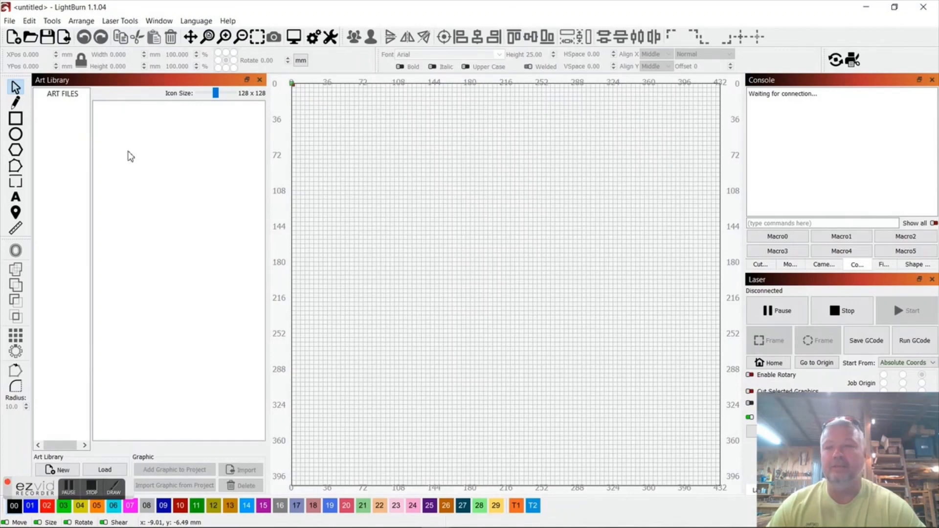
left_click(13, 25)
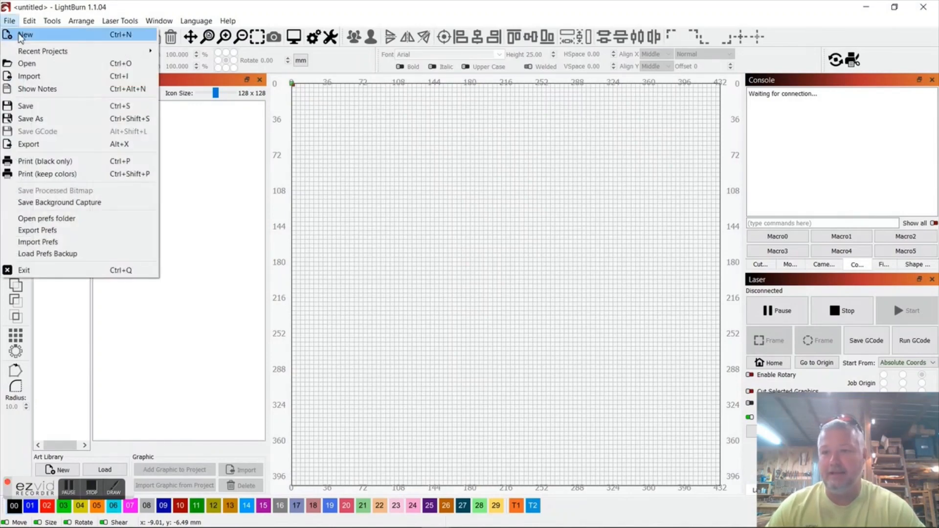
left_click(24, 76)
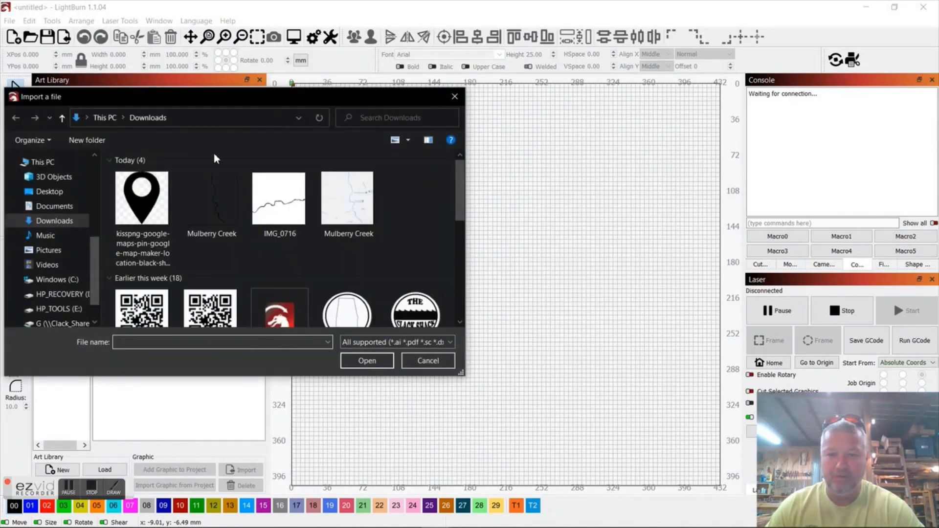
double_click(214, 204)
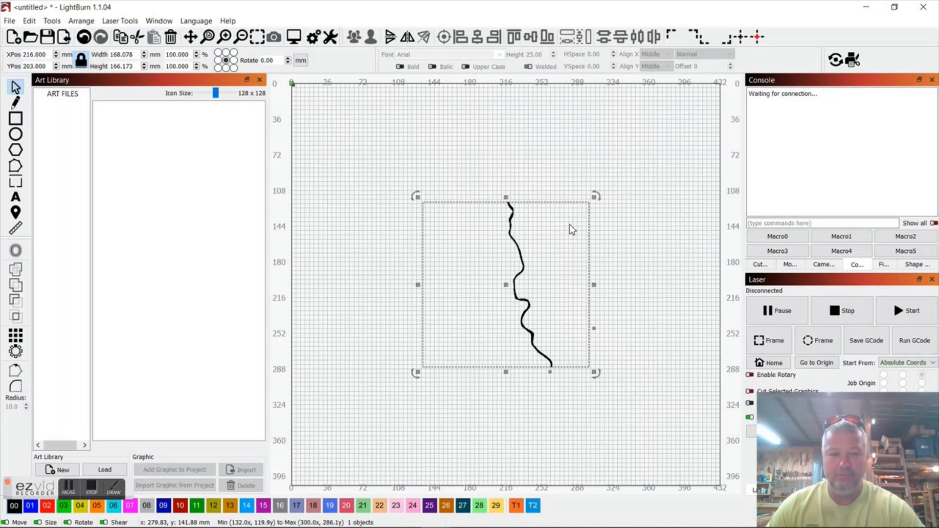
- Rotate the imported image until the creek runs roughly horizontally and trace it into a vector outline, deleting the source image after the trace
mouse_move(600, 198)
left_mouse_down()
mouse_move(608, 292)
mouse_move(576, 363)
mouse_move(556, 363)
left_mouse_up()
right_click(530, 332)
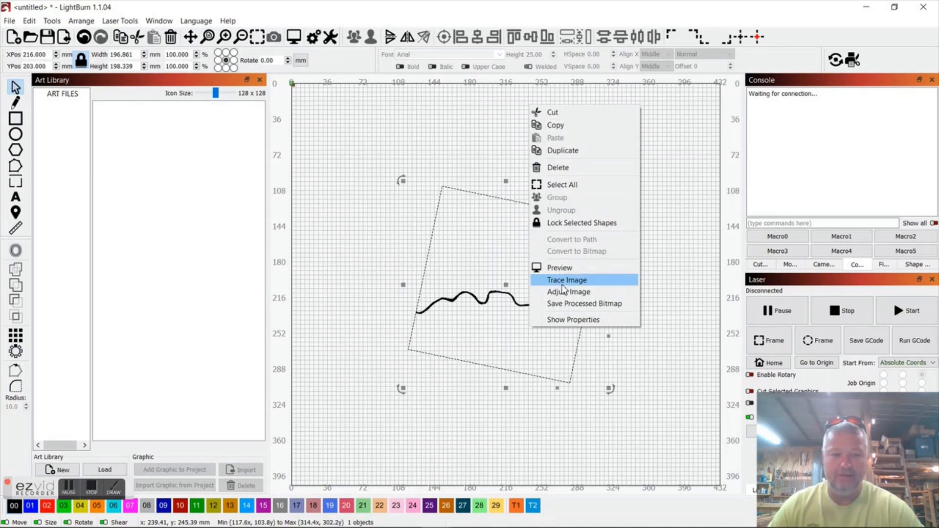
left_click(567, 281)
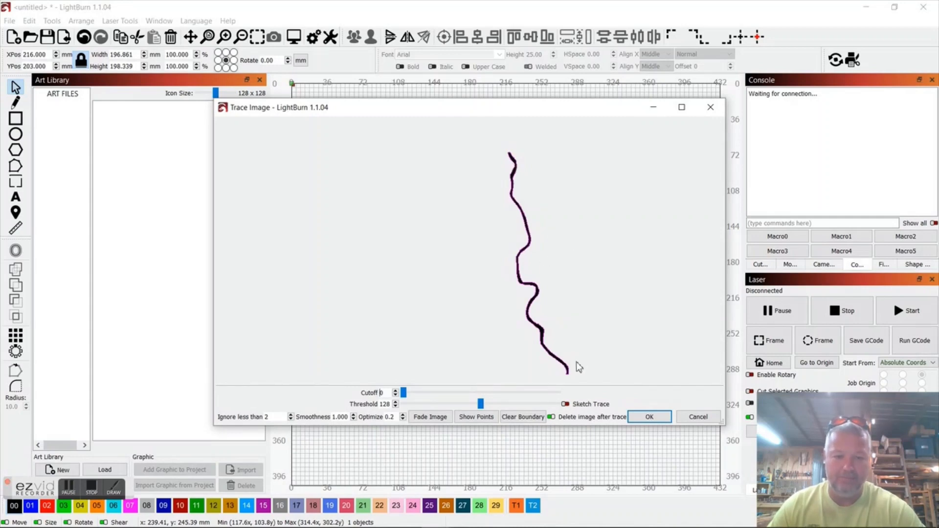
left_click(429, 417)
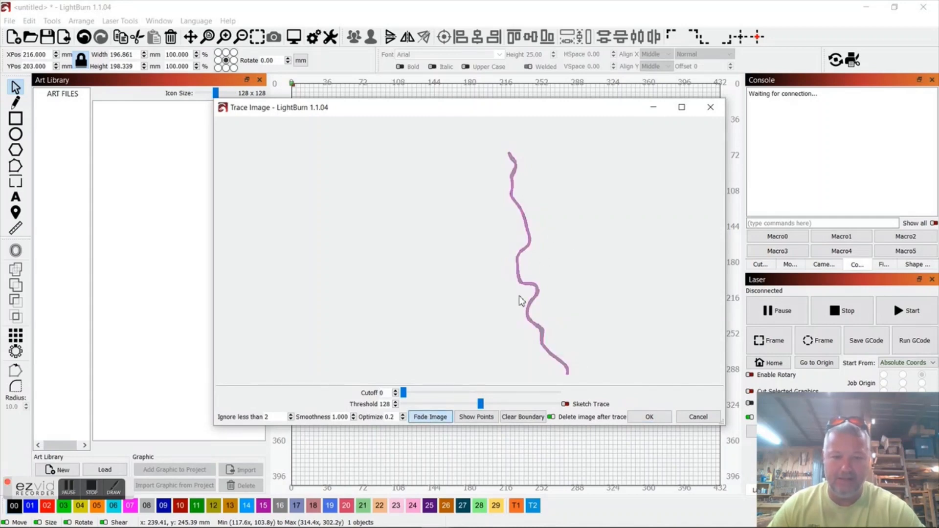
left_click(438, 418)
left_click(650, 419)
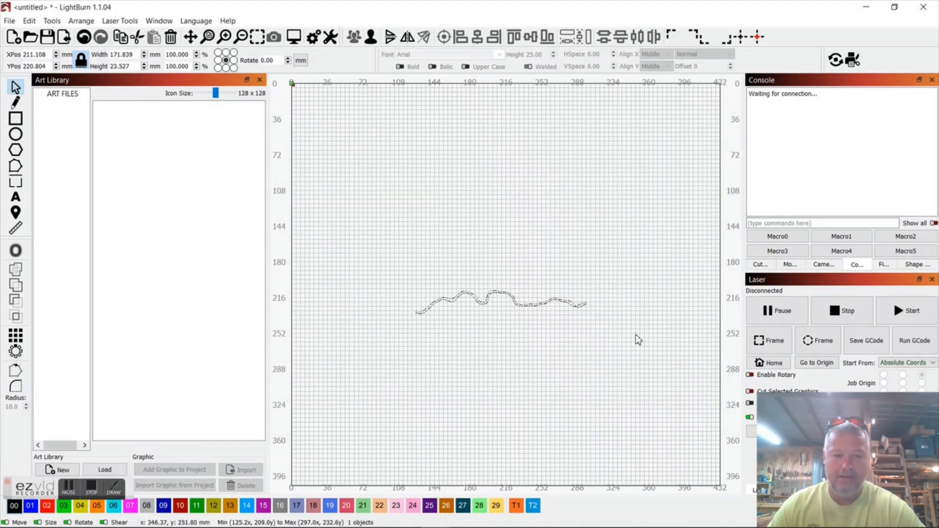
- Enlarge the traced creek outline proportionally to about 400 mm wide and place it across the middle of the workspace
left_click(637, 348)
left_click(518, 307)
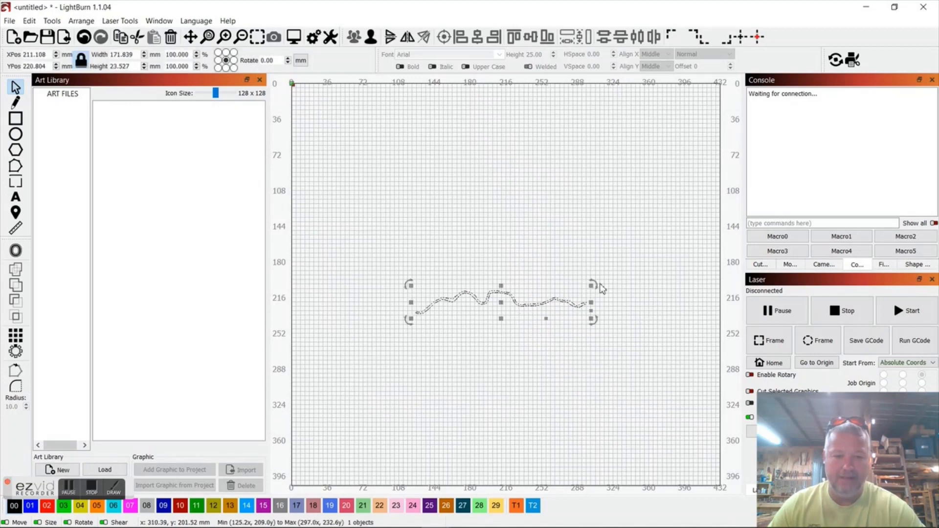
mouse_move(593, 283)
left_mouse_down()
mouse_move(700, 251)
mouse_move(678, 268)
mouse_move(507, 283)
left_mouse_up()
left_click_drag(723, 253, 692, 263)
left_click_drag(488, 287, 512, 287)
left_click(570, 211)
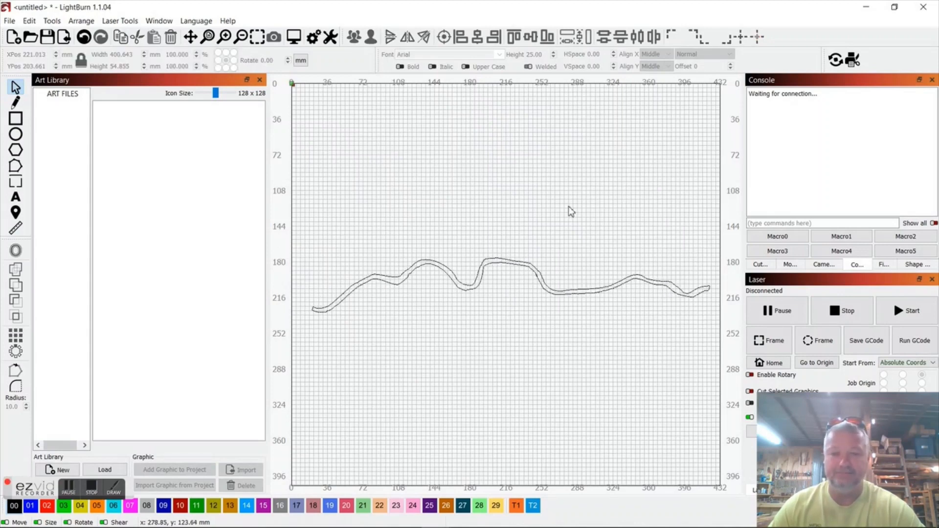
- Add the text "Mulberry Woods Farm" in the Cooper Black font above the creek outline
left_click(14, 199)
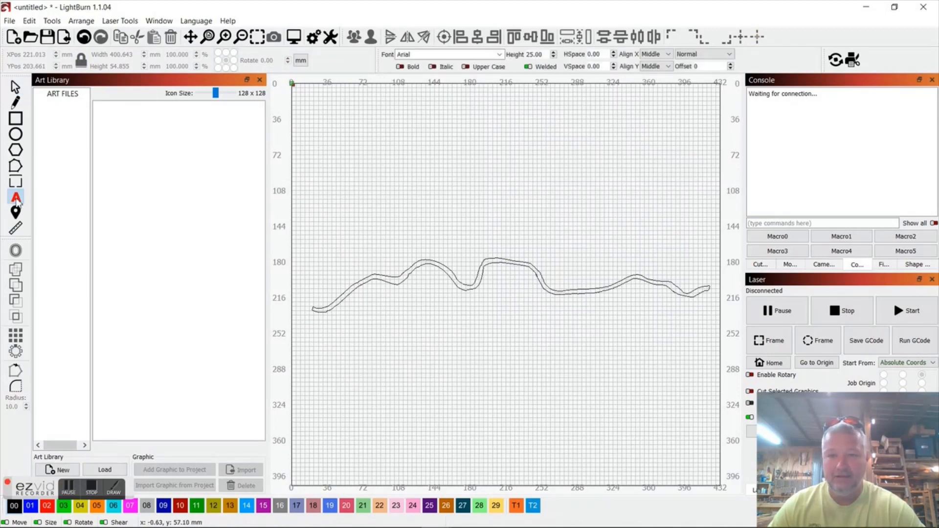
left_click(499, 55)
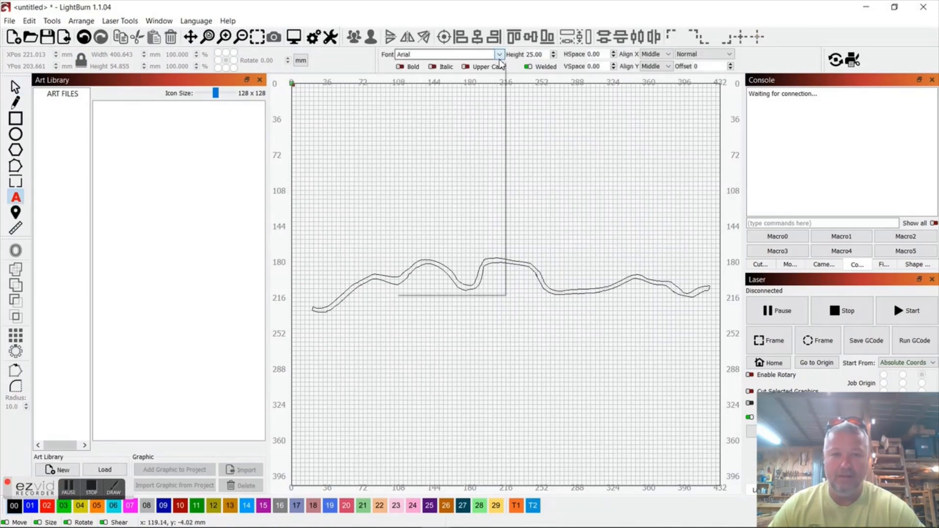
left_click_drag(499, 75, 506, 125)
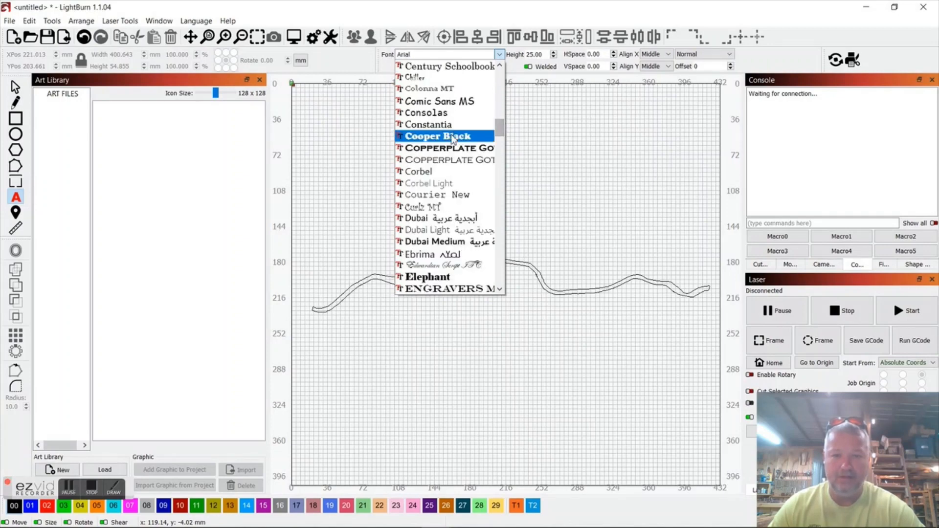
left_click(454, 139)
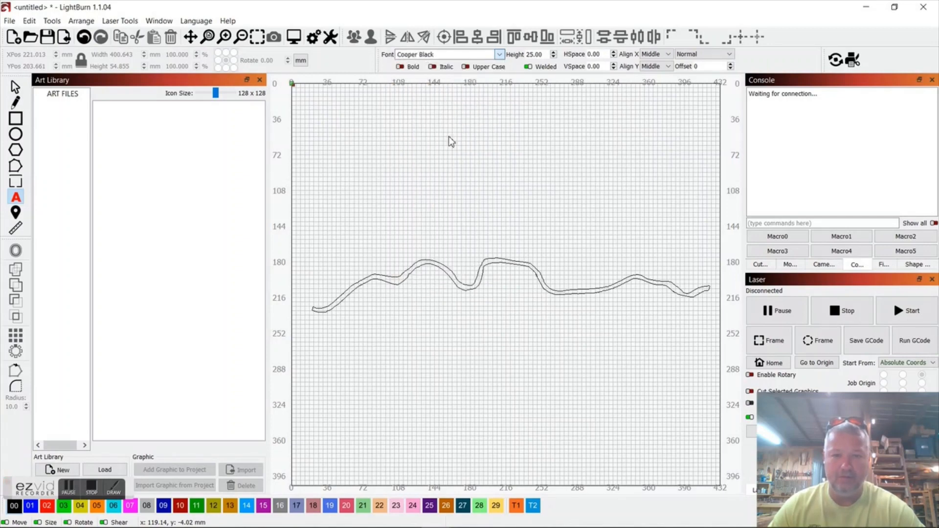
left_click(473, 181)
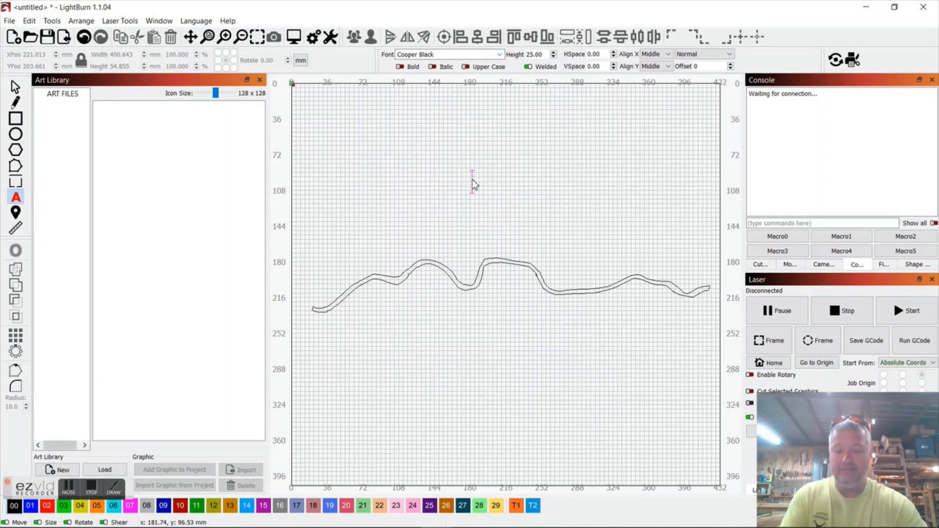
type("M")
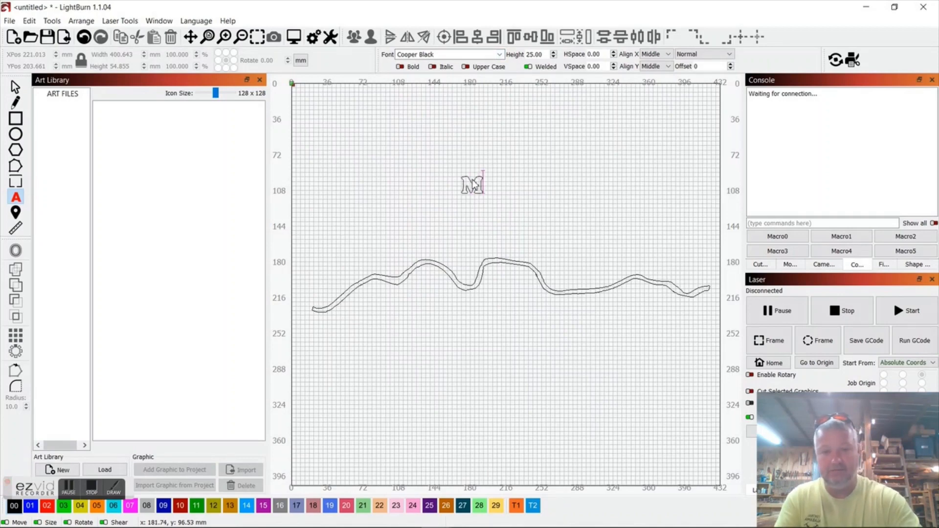
type("ulberry")
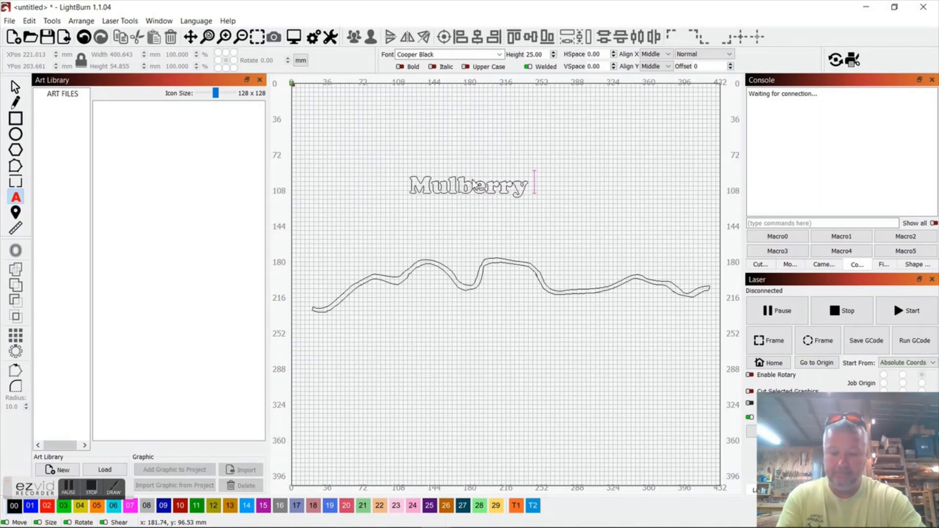
type(" Woods")
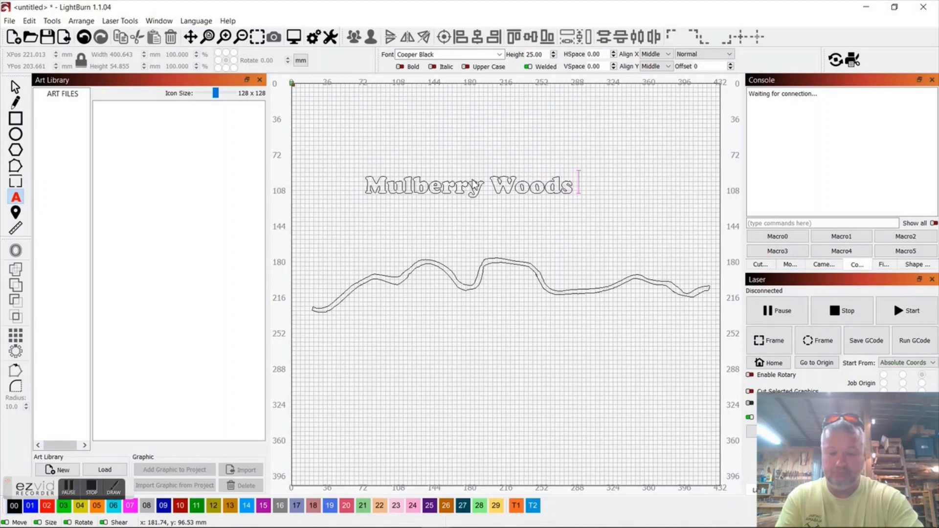
type(" Farm")
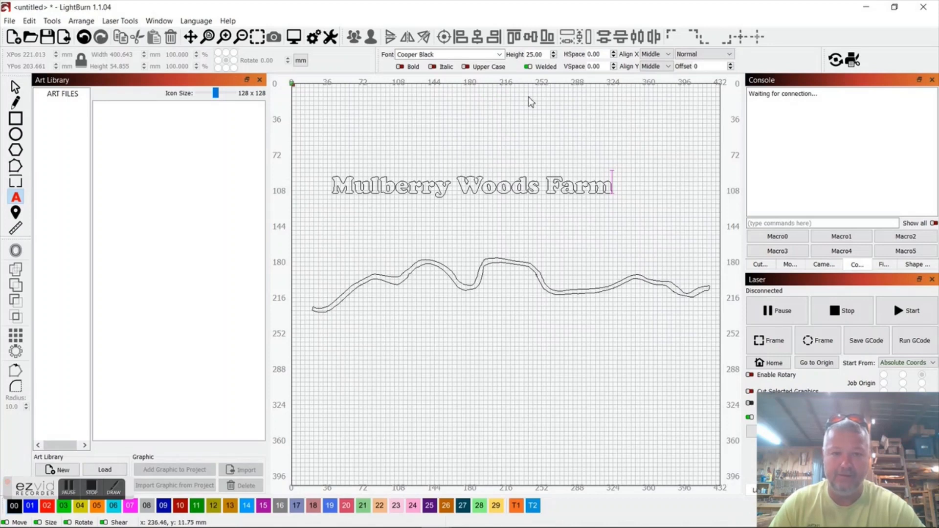
- Convert the farm name text to upper case and finish text editing
left_click(465, 67)
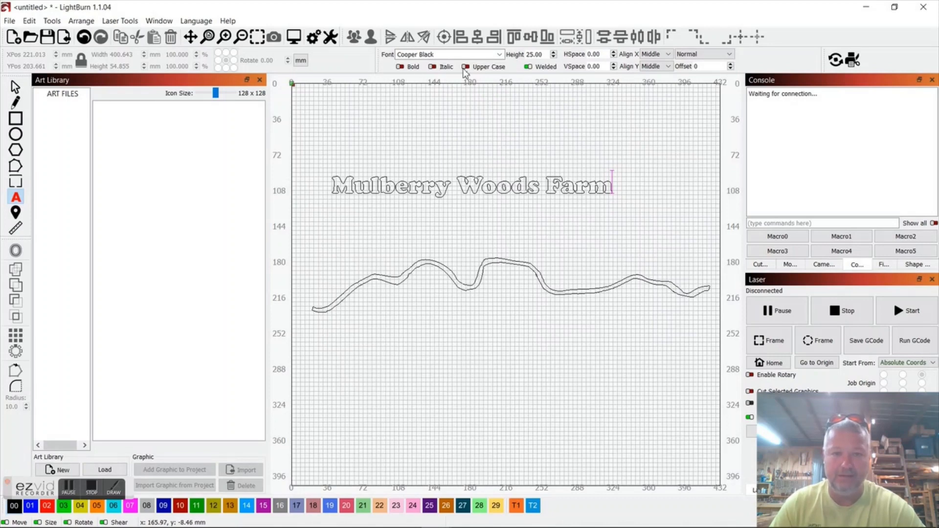
left_click(548, 113)
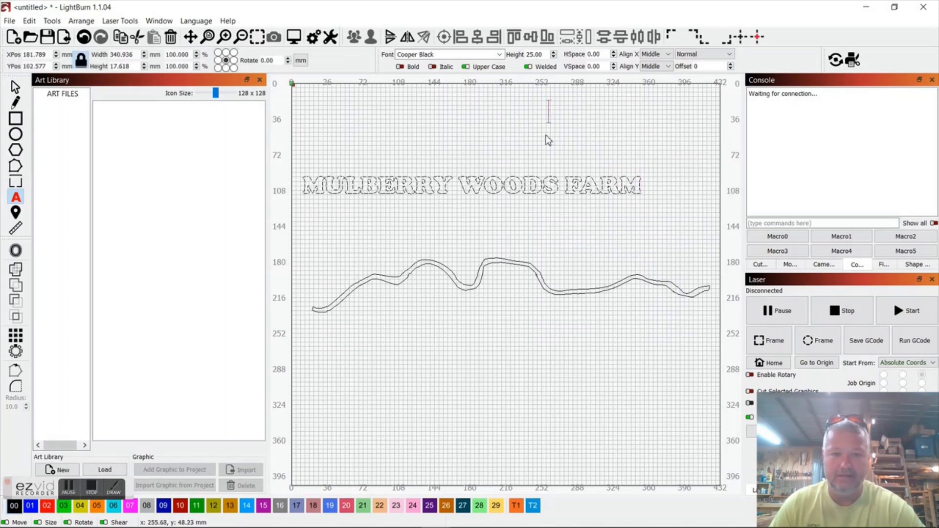
left_click(15, 88)
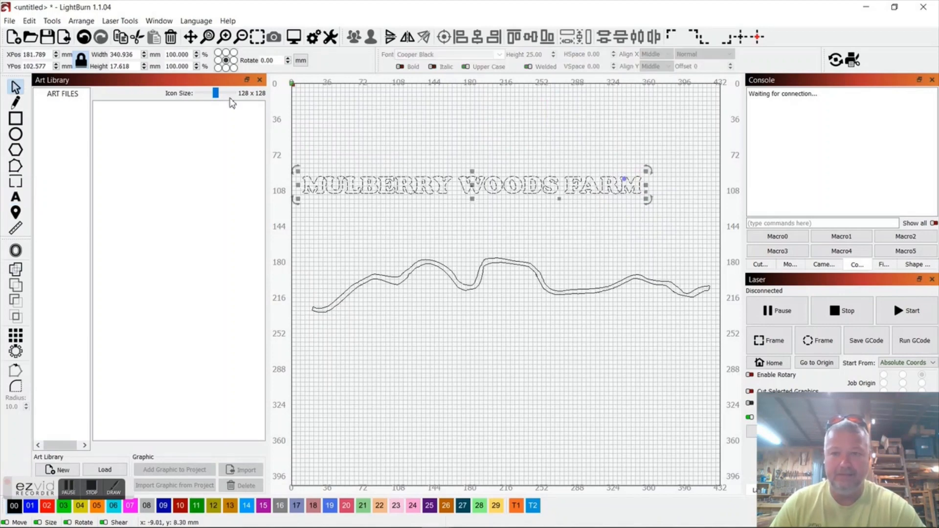
- Centre the text and creek outline on a shared vertical axis and move both back inside the workspace, centred at about X 216 mm
left_click_drag(293, 103, 737, 402)
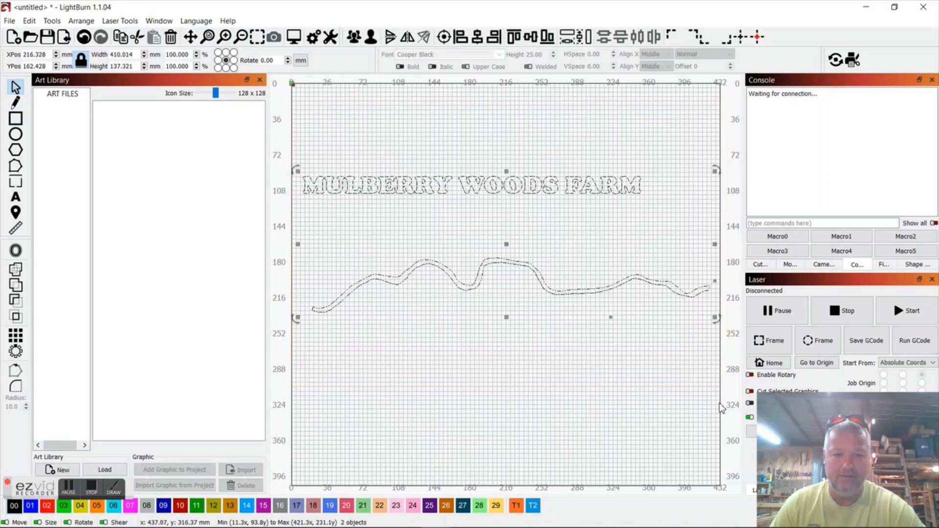
left_click(477, 38)
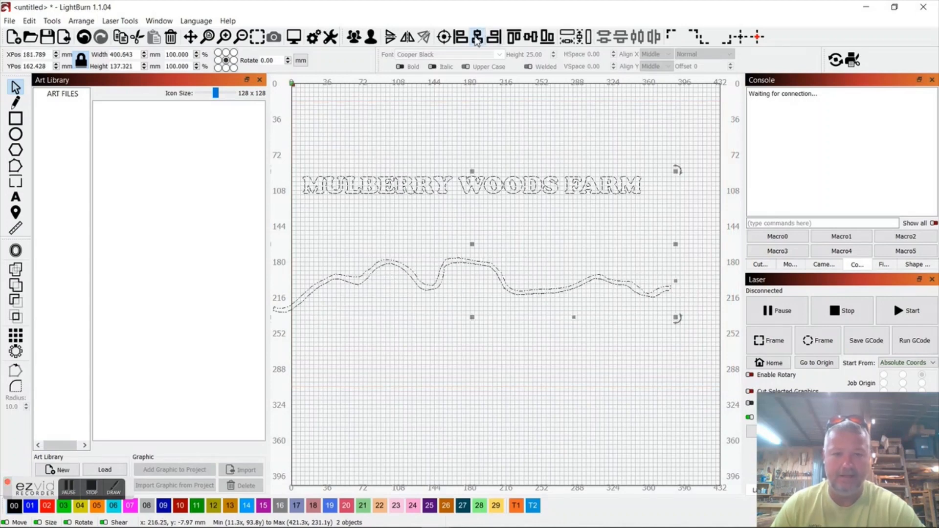
mouse_move(473, 241)
left_mouse_down()
mouse_move(518, 240)
mouse_move(507, 241)
left_mouse_up()
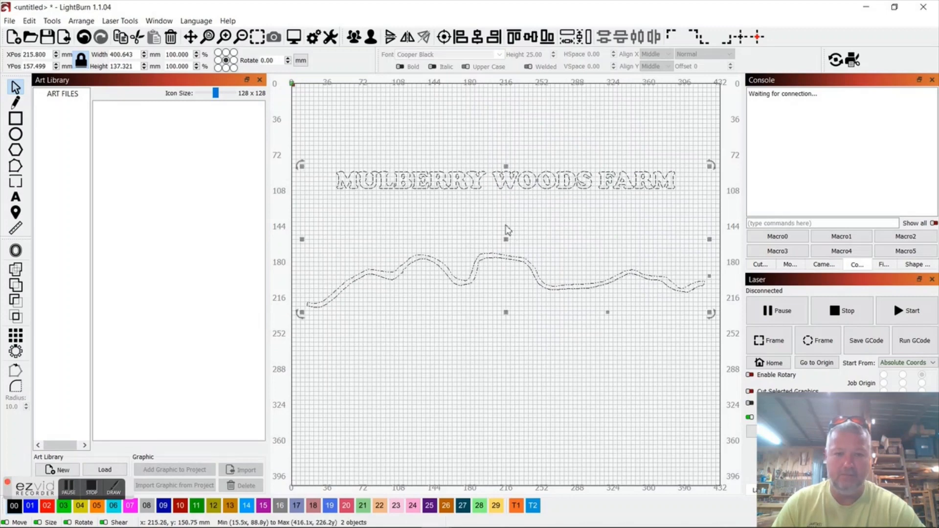
left_click(507, 142)
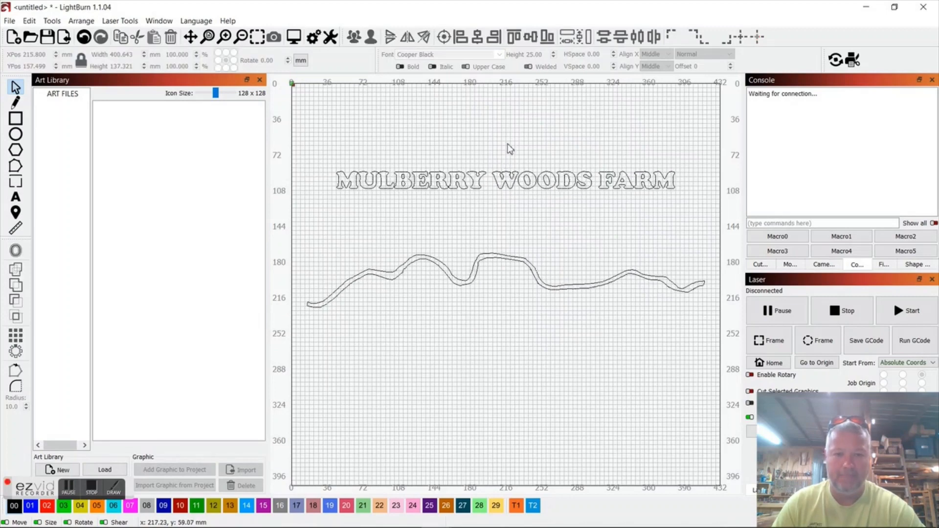
- Move the farm name down to just above the creek, at about Y 147 mm, and realign both objects on a shared vertical centre axis
left_click(506, 184)
left_click_drag(505, 184, 509, 231)
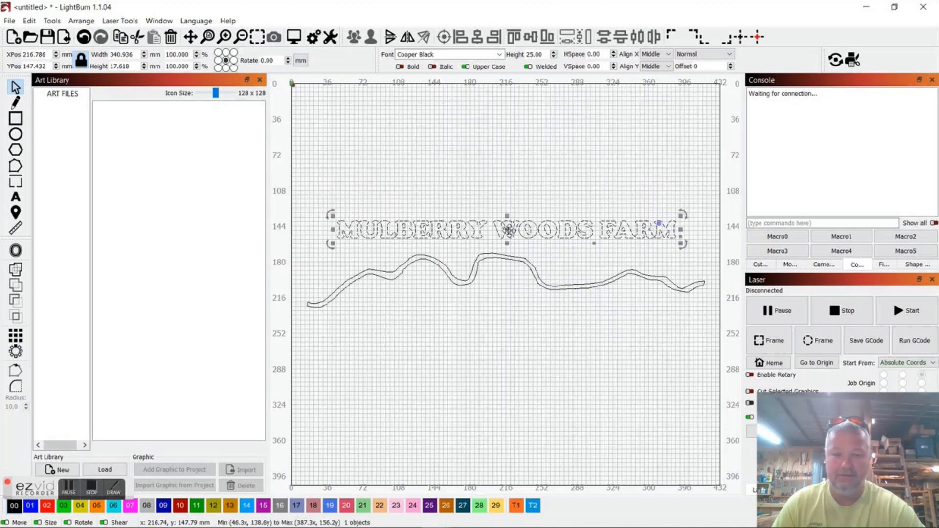
left_click(536, 163)
left_click_drag(297, 150, 722, 314)
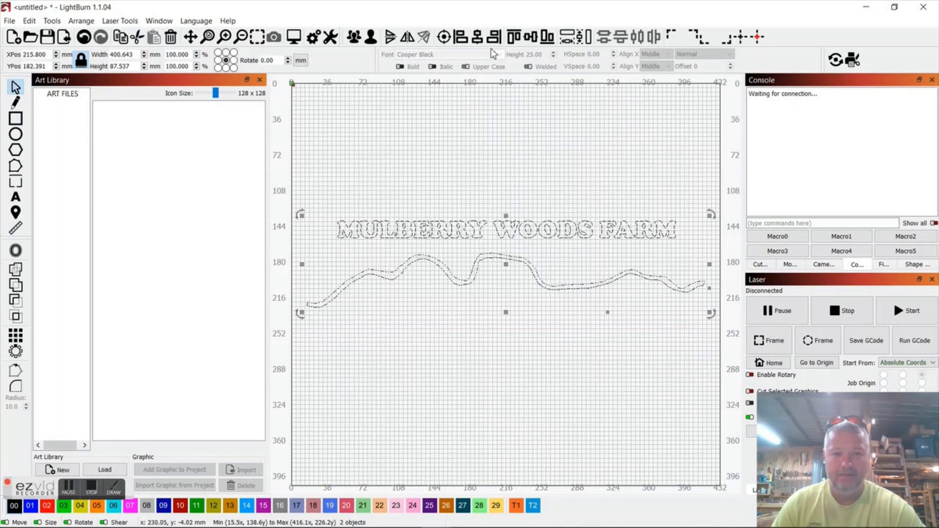
left_click(479, 37)
left_click(538, 142)
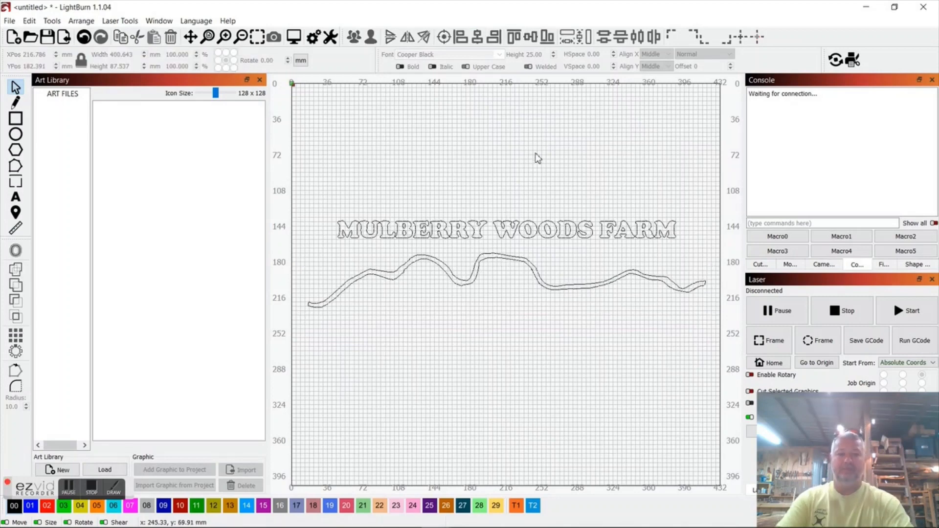